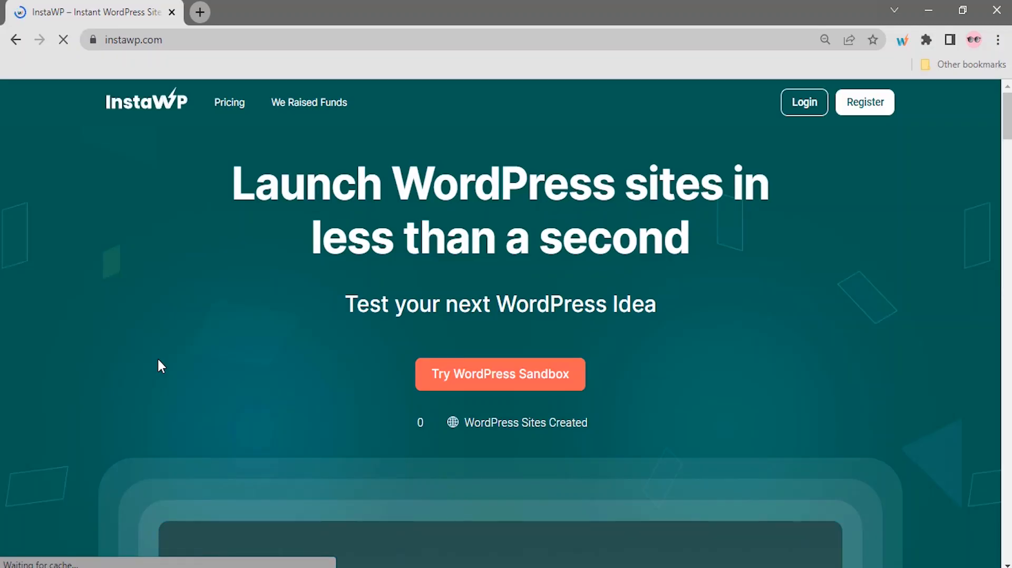
- Set up a new WordPress sandbox site from scratch with WordPress 6.0, PHP 8.0 and the default configuration
click(426, 383)
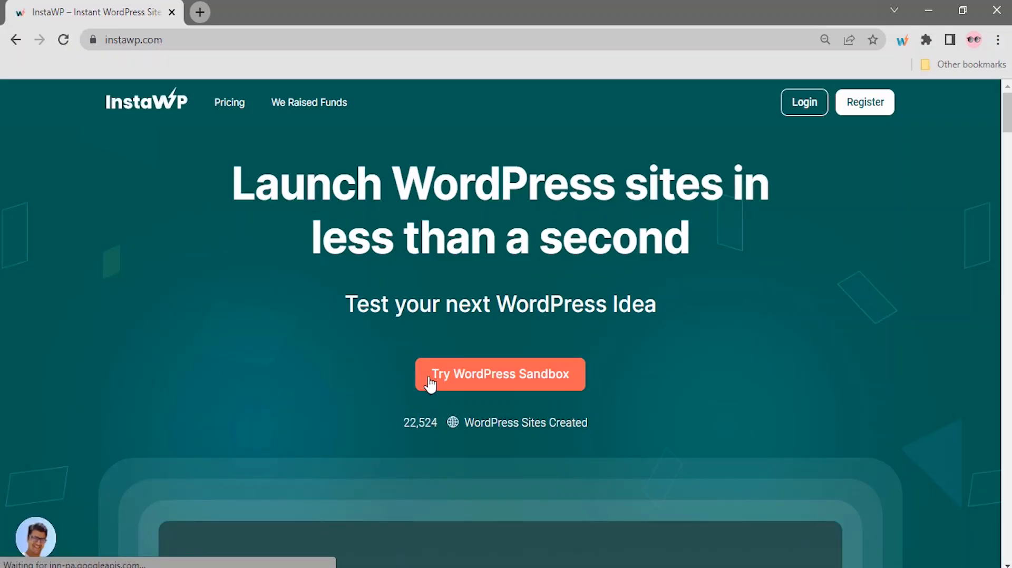
click(509, 372)
click(492, 235)
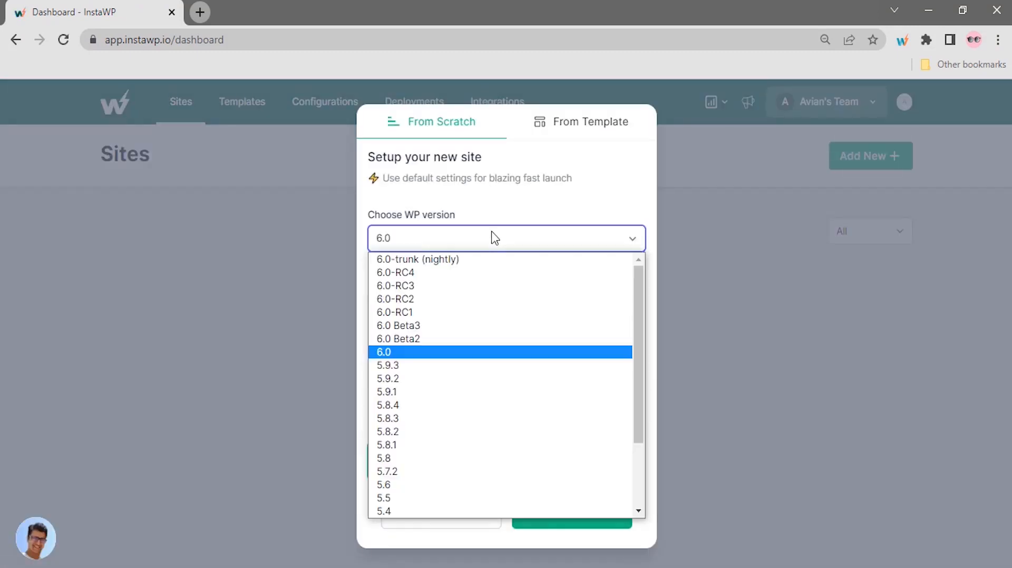
click(457, 351)
click(456, 297)
click(457, 348)
- Name the new site Yoursitename and create it as a temporary site
click(458, 406)
text(Yoursite)
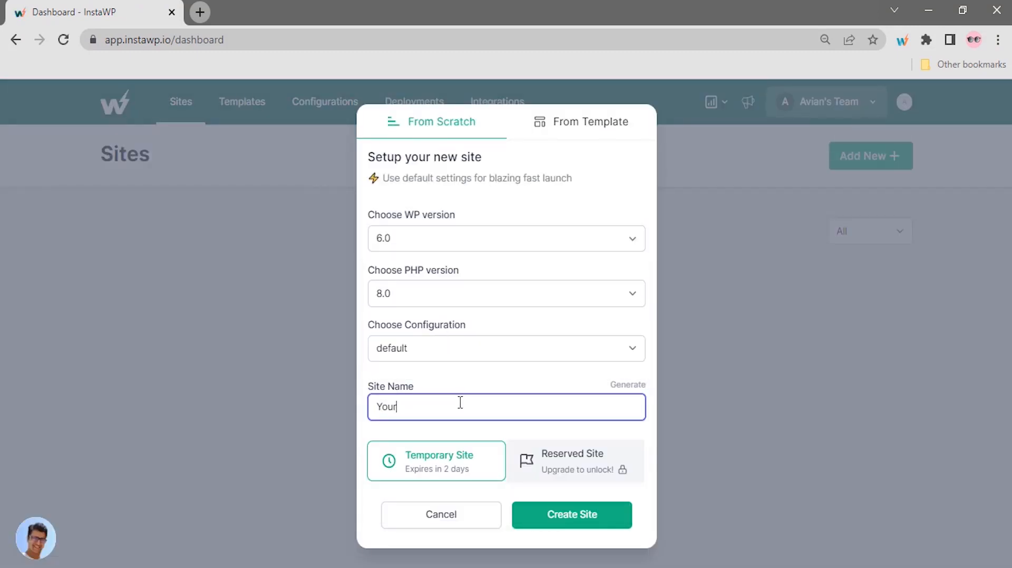
text(name)
click(533, 525)
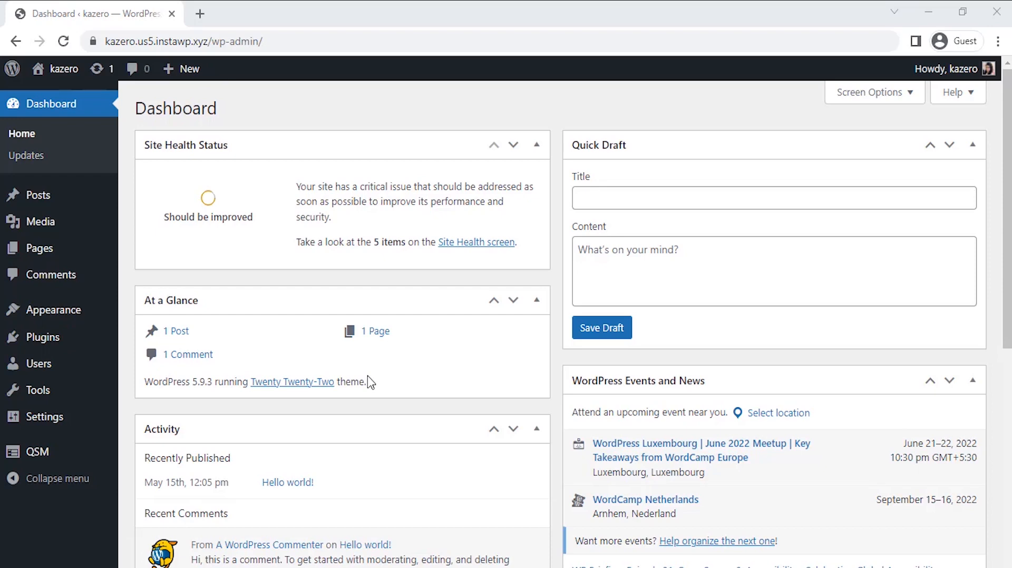
- Add a new quiz to the QSM Quizzes/Surveys list of the kazero site, keeping the Default Theme
mouse_move(58, 454)
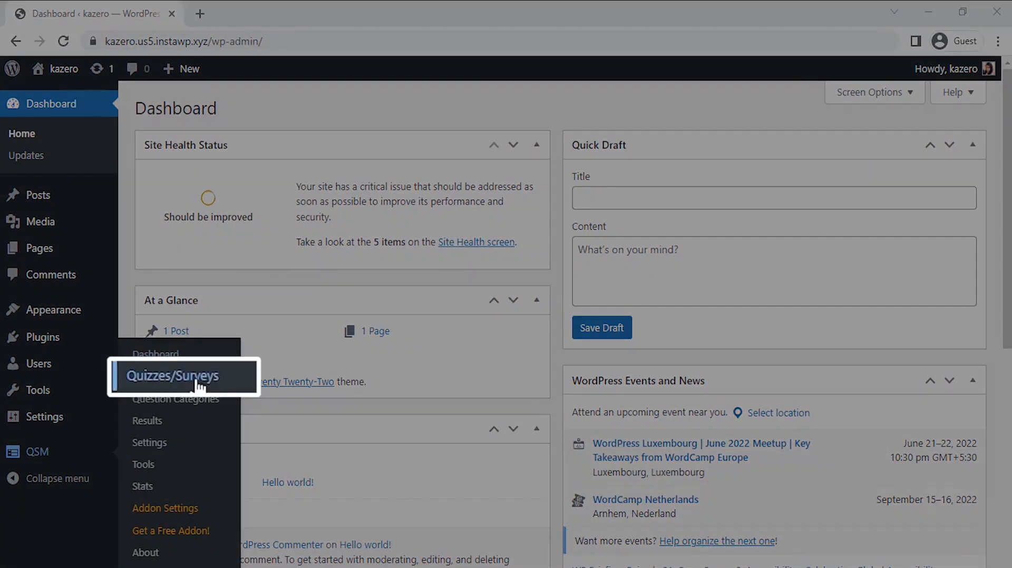
click(196, 383)
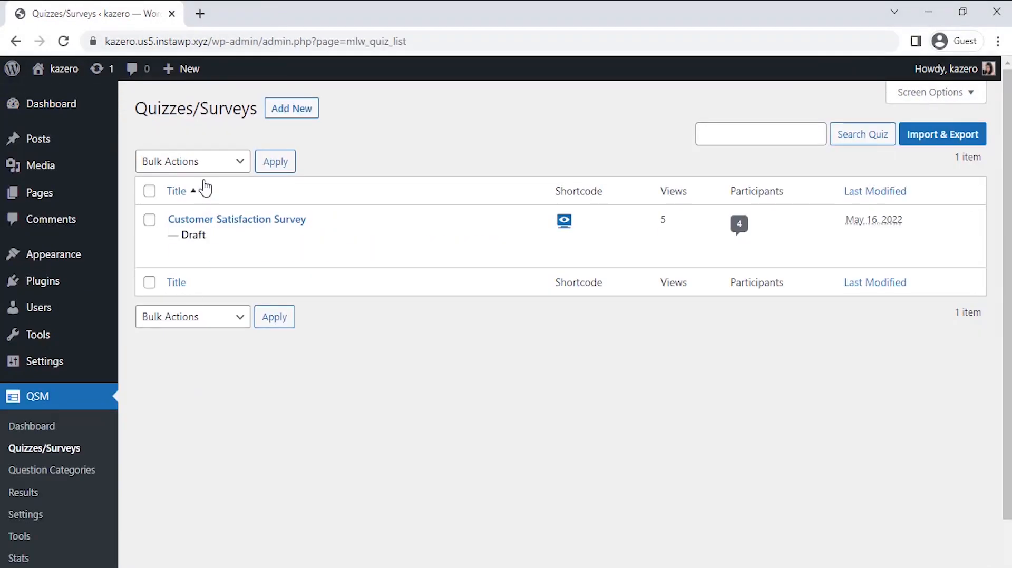
click(286, 121)
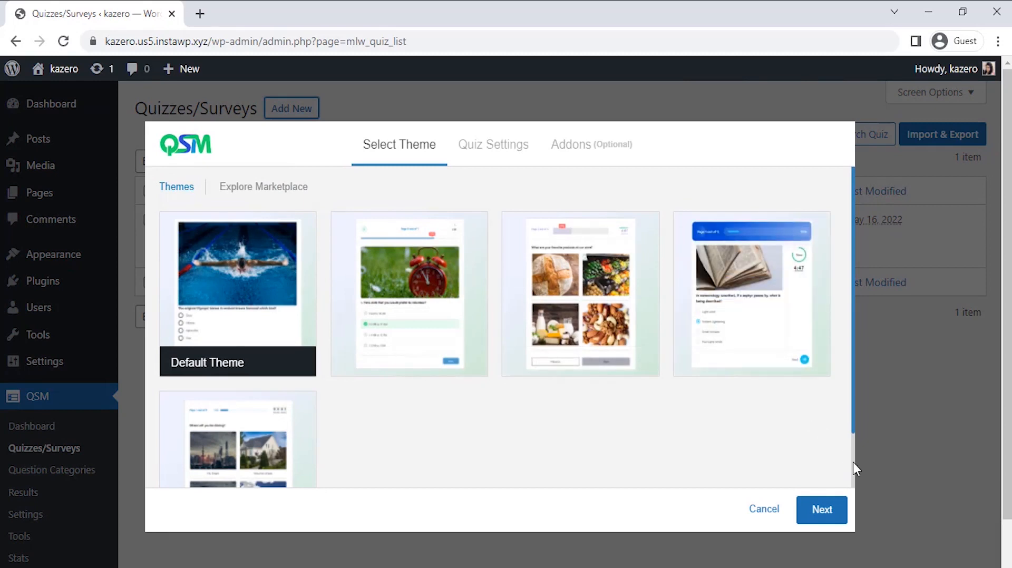
scroll(853, 462, down, 2)
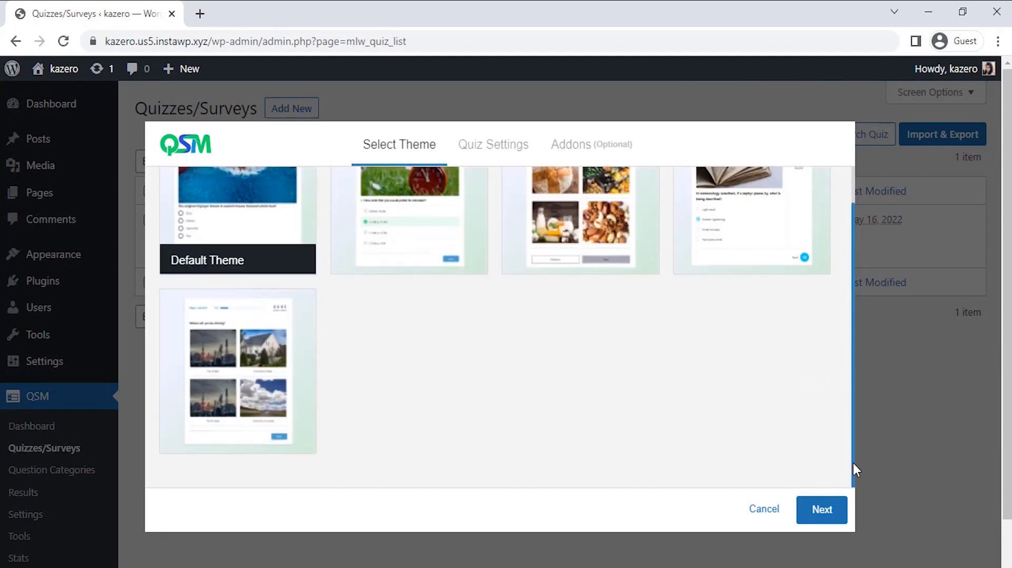
click(820, 510)
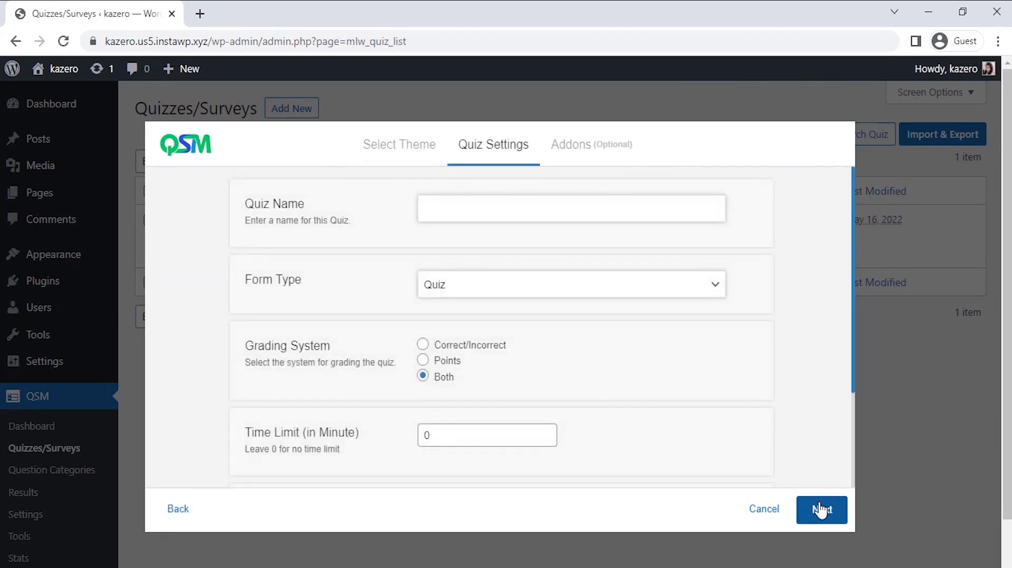
- Name the quiz Pre-Installation Survey
click(523, 213)
text(P)
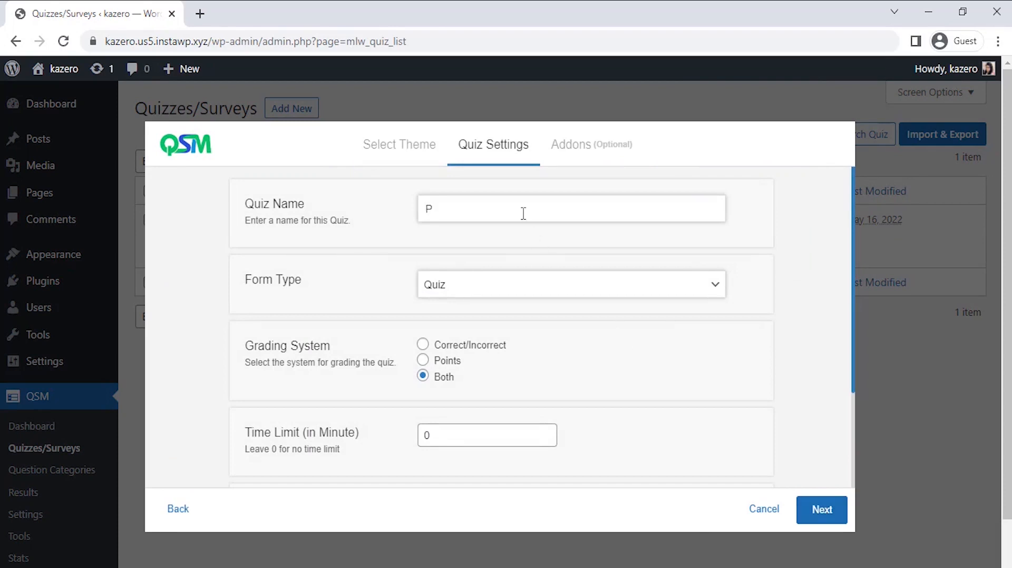
text(re-Installation Sirvey)
key(BackSpace)
key(BackSpace)
key(BackSpace)
key(BackSpace)
key(BackSpace)
text(urvey)
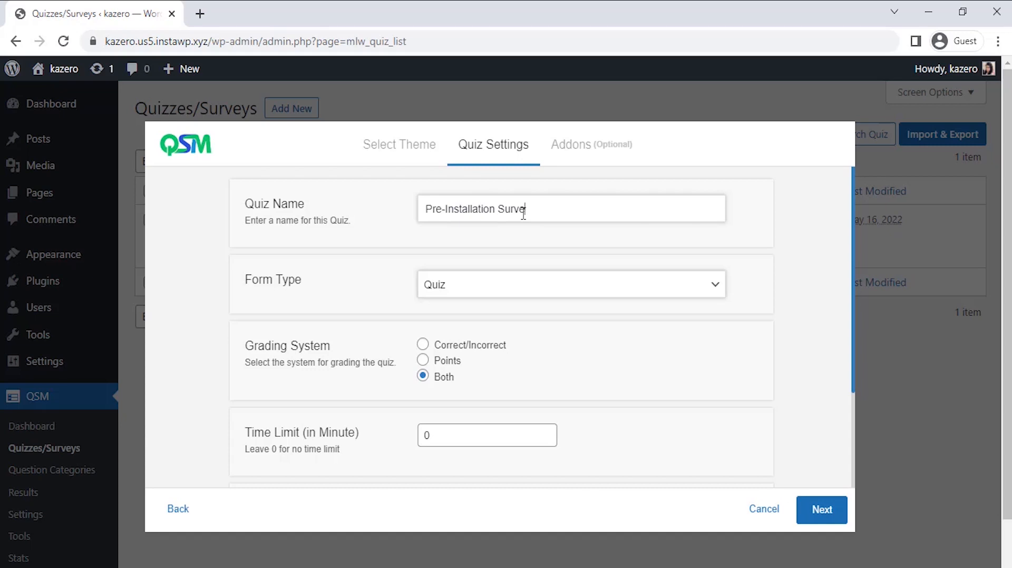
- Set the form type to Survey, keep the other quiz settings, and create the quiz without any addons
click(509, 296)
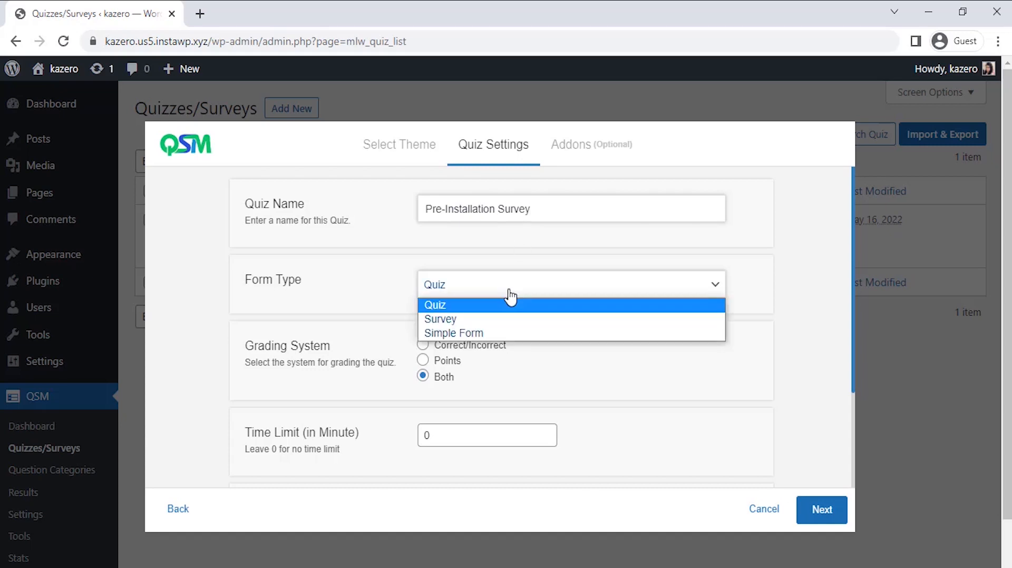
click(507, 315)
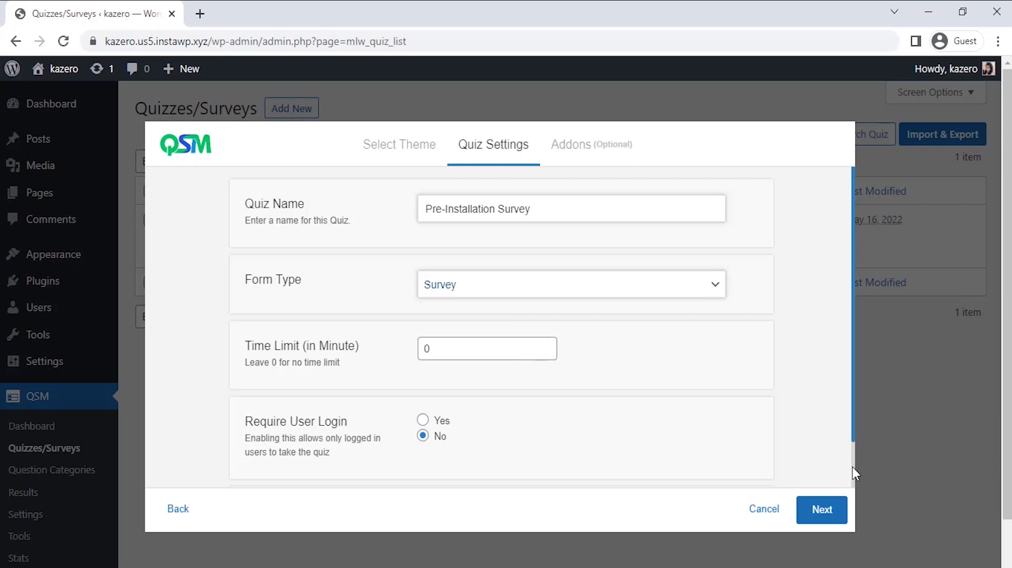
scroll(852, 467, down, 2)
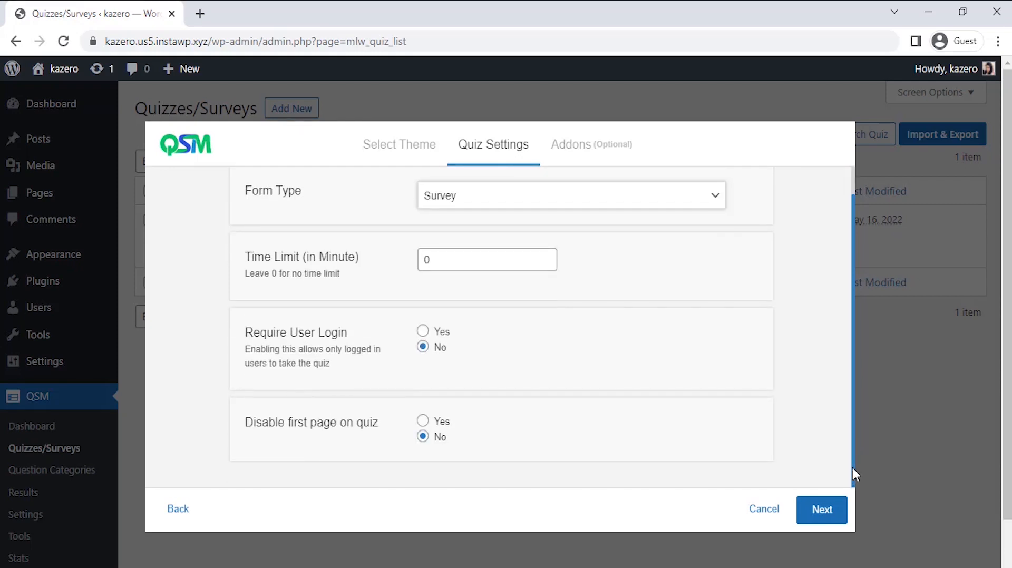
click(817, 514)
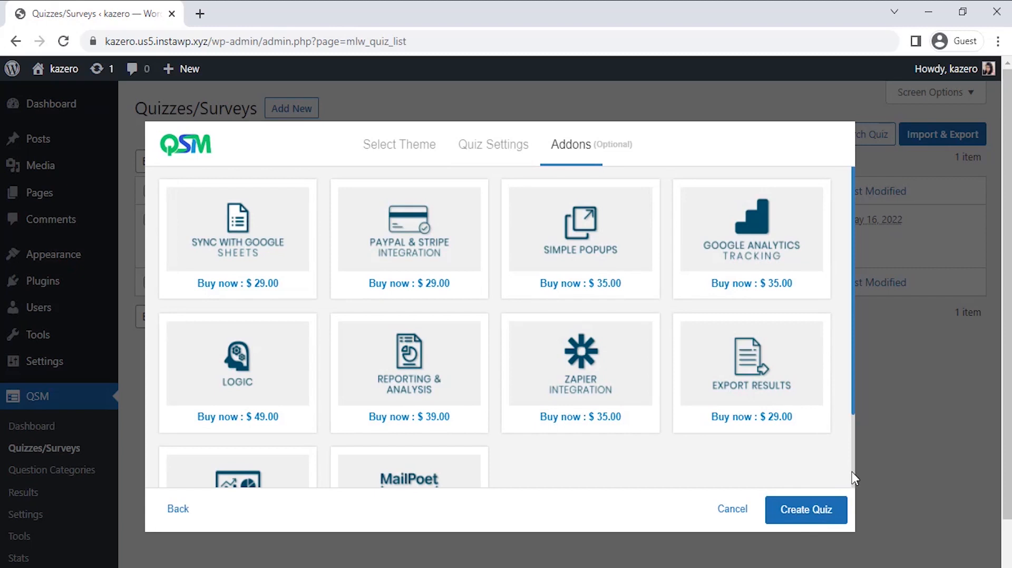
scroll(851, 472, down, 3)
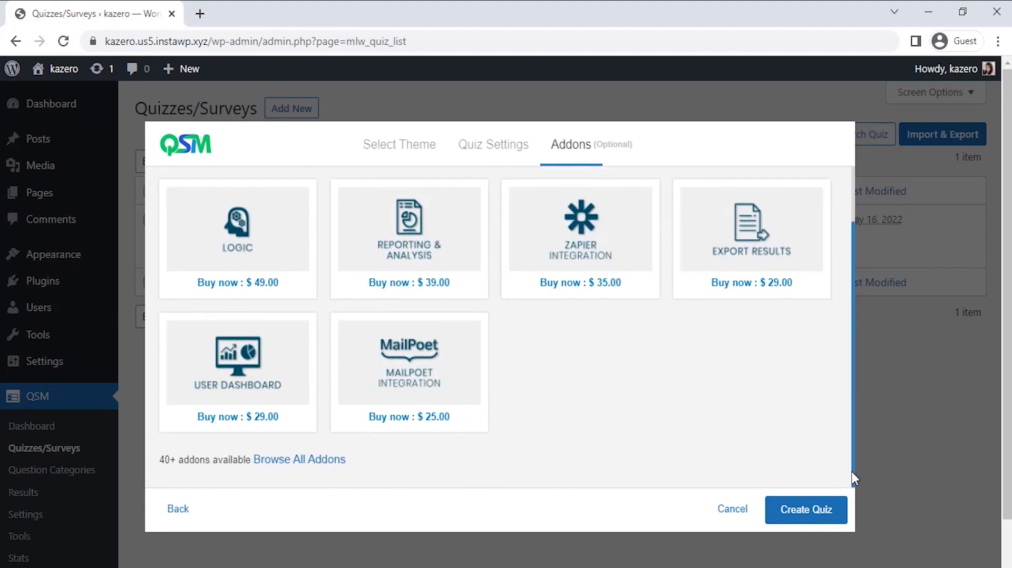
click(806, 510)
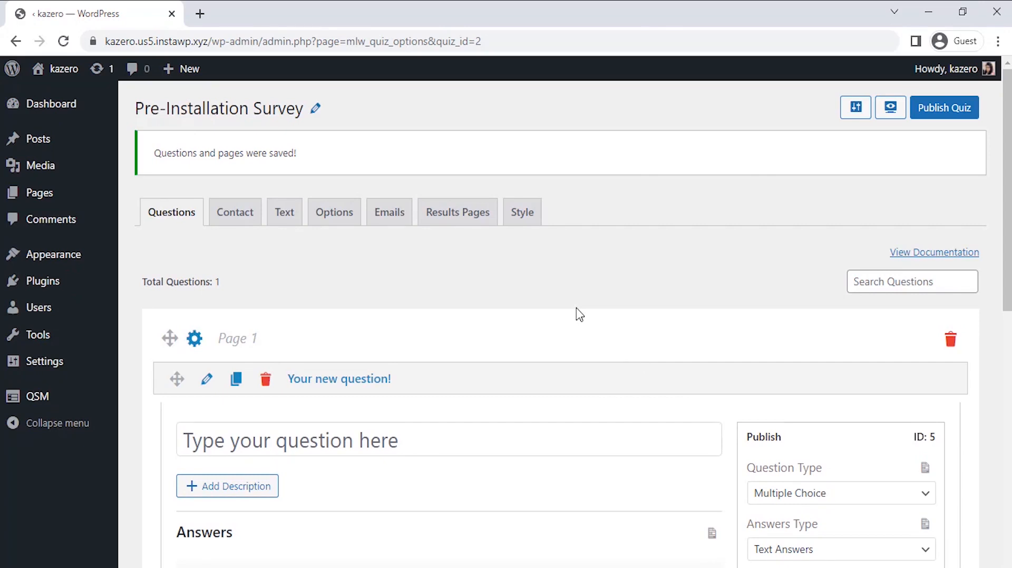
- Enter "Are you an existing Customer to us?" as the text of the first question on Page 1
scroll(579, 315, down, 2)
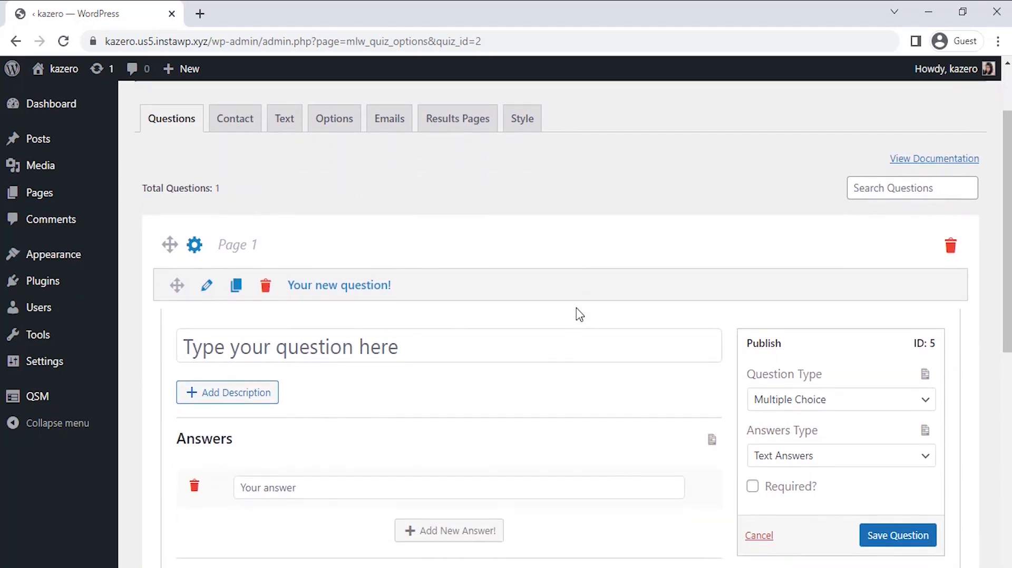
scroll(580, 315, down, 1)
scroll(580, 315, down, 1)
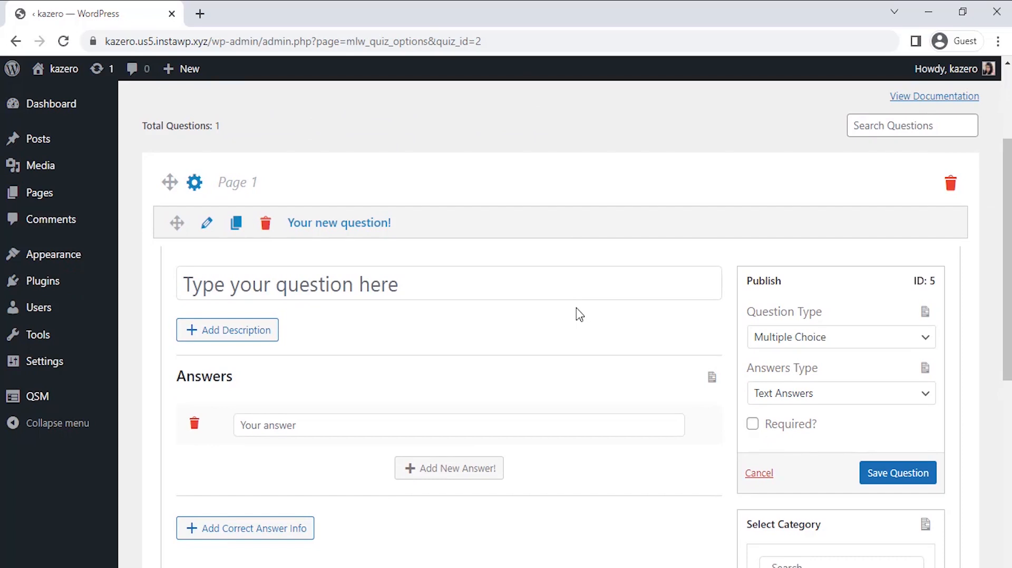
click(394, 274)
text(Are you )
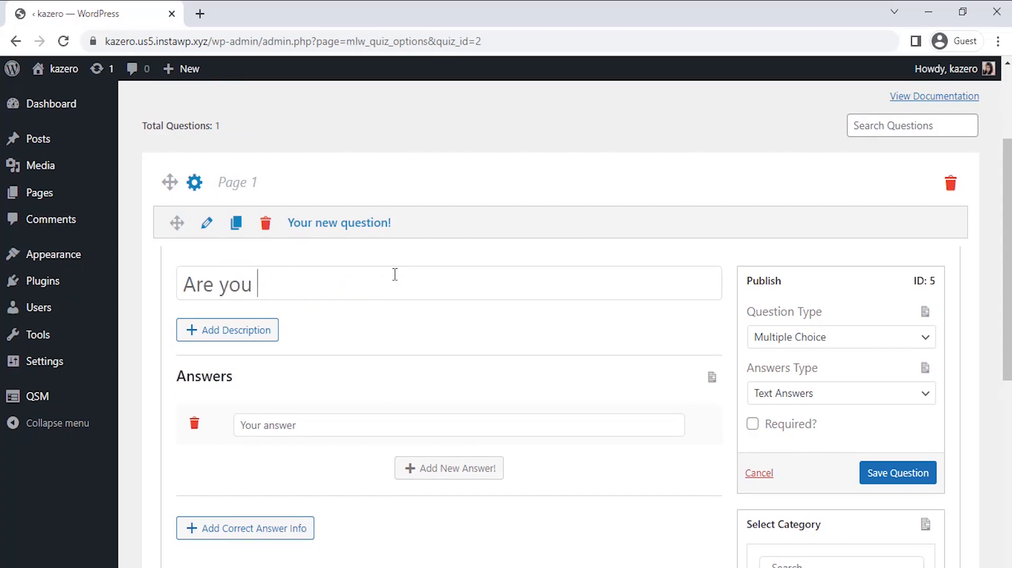
text(an existing)
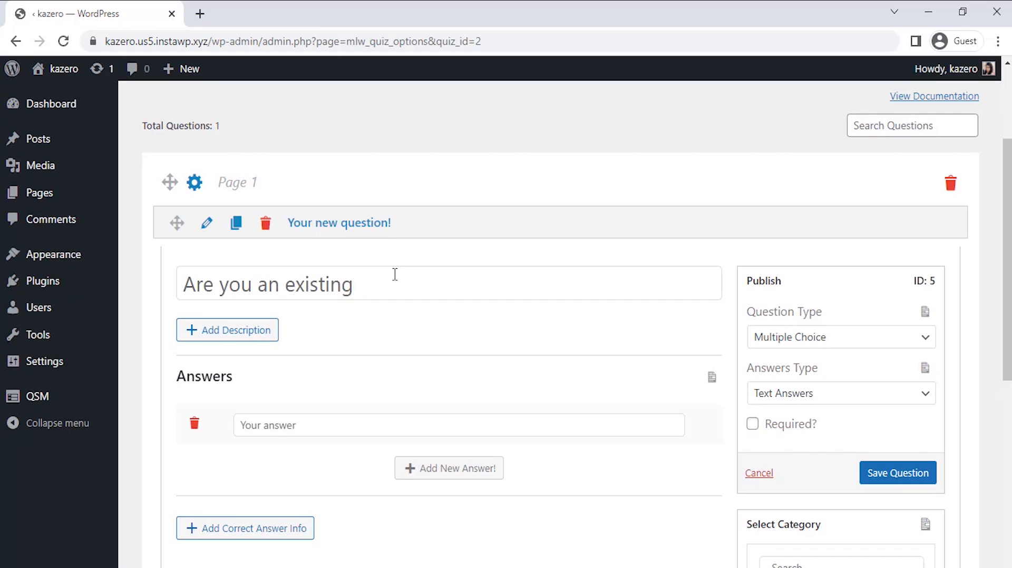
text( Customer tp)
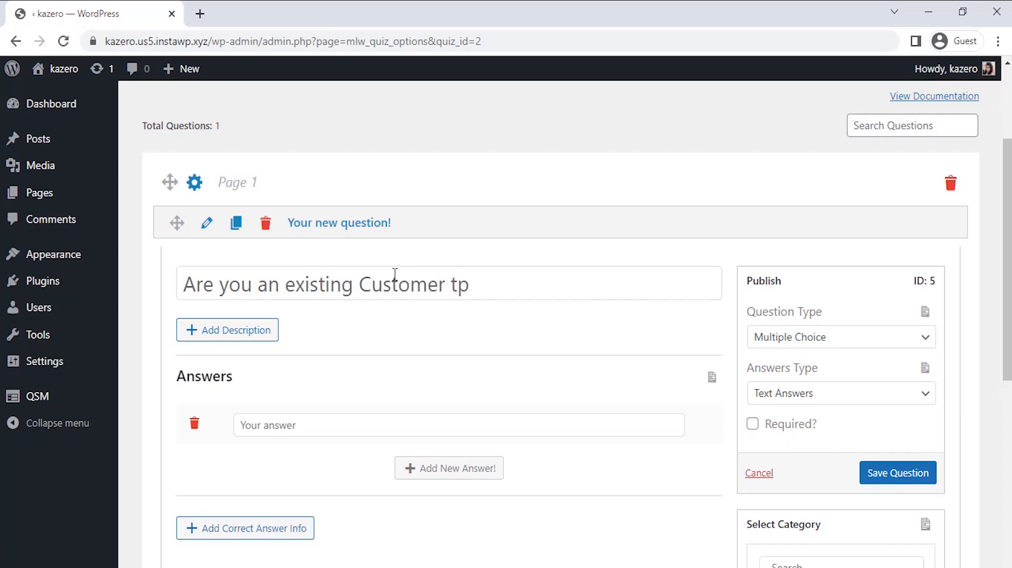
key(BackSpace)
text(o us?)
- Set the first question's type to Multiple Choice (Horizontal) and give it the answers Yes and No
click(776, 340)
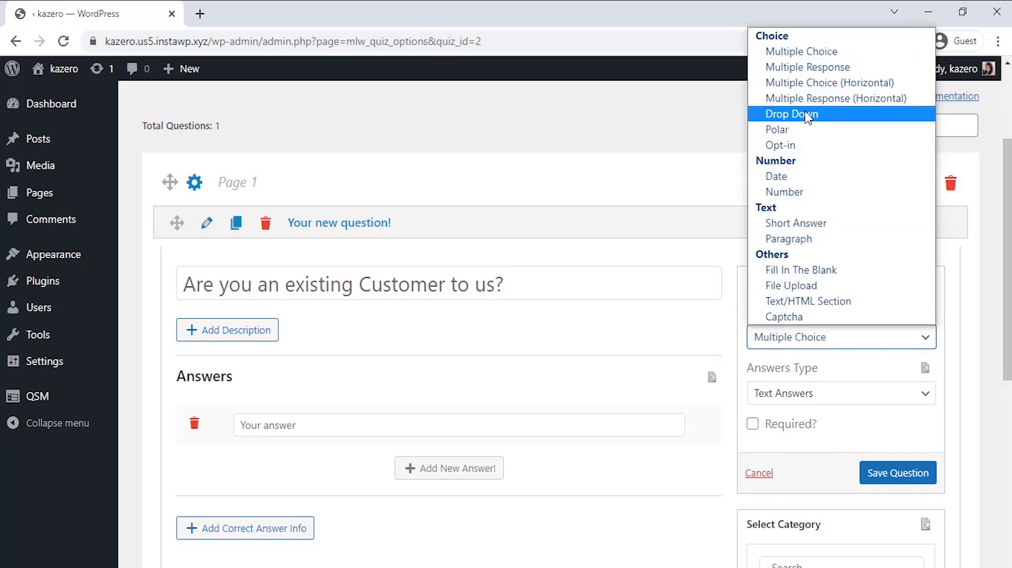
click(805, 84)
scroll(702, 345, down, 1)
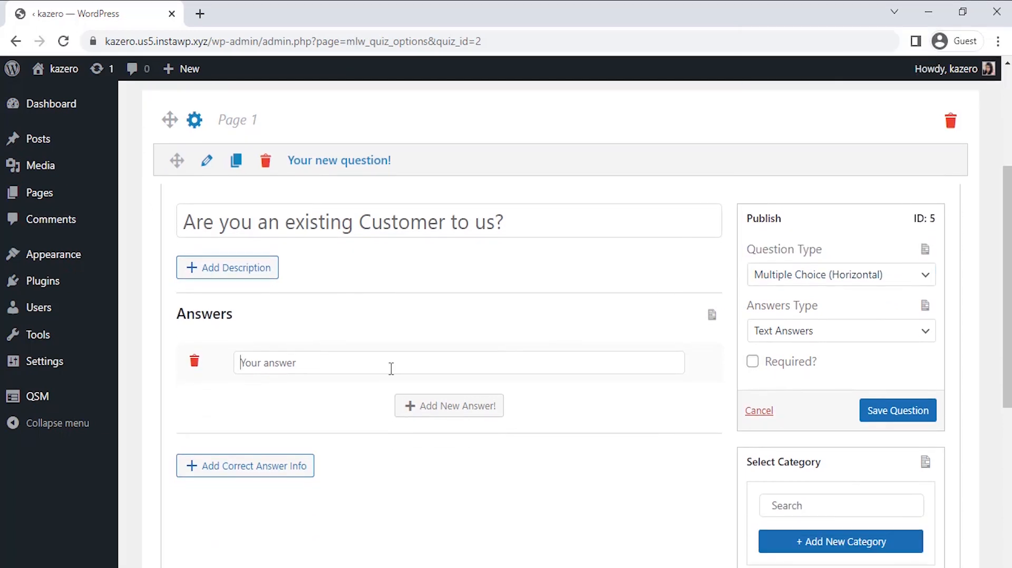
text(Yes)
click(434, 404)
click(416, 404)
text(No)
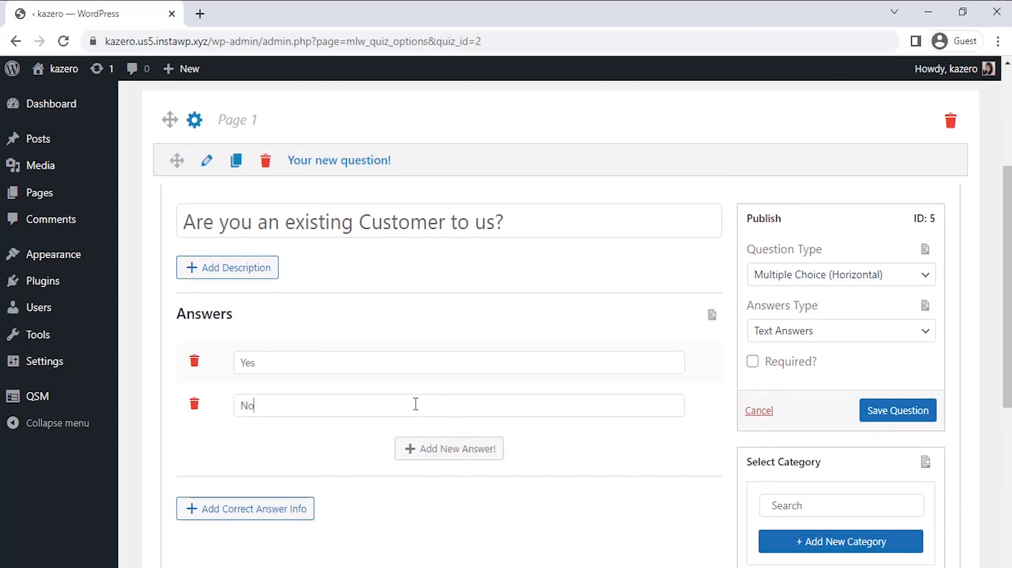
- Save the first question without making it required, and create a second question on Page 1
click(784, 364)
click(784, 364)
click(887, 409)
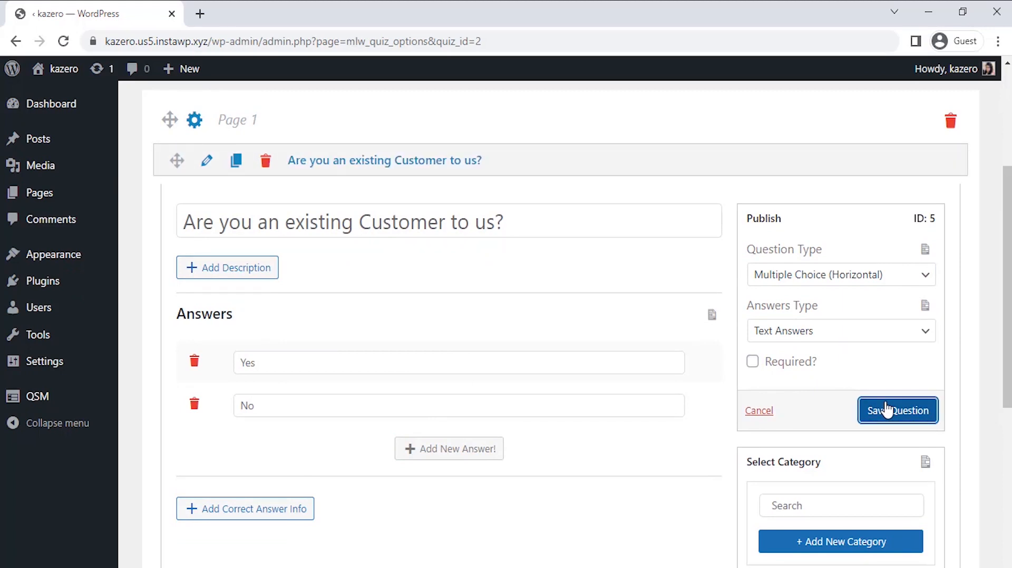
click(675, 276)
scroll(675, 276, down, 8)
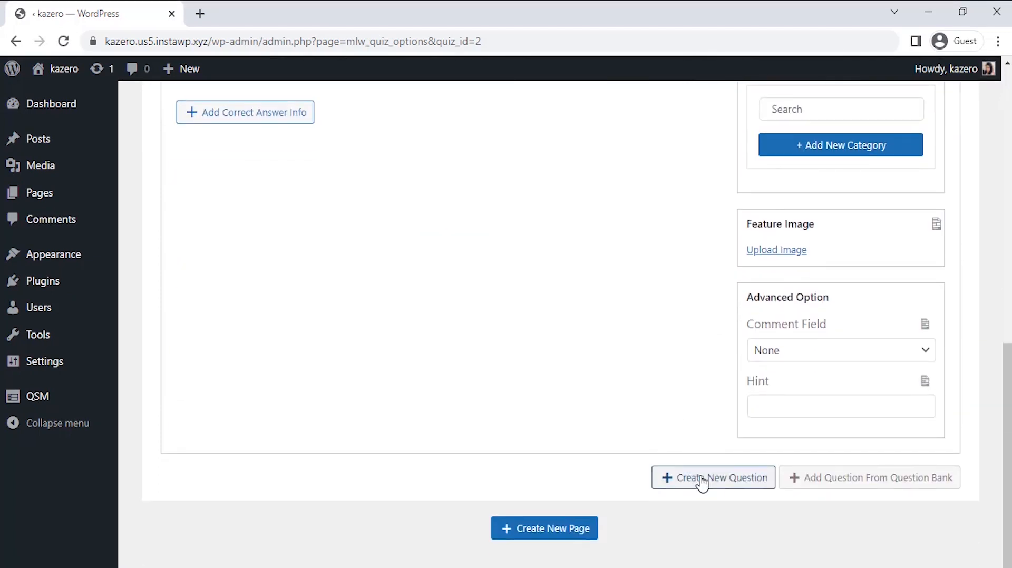
click(701, 481)
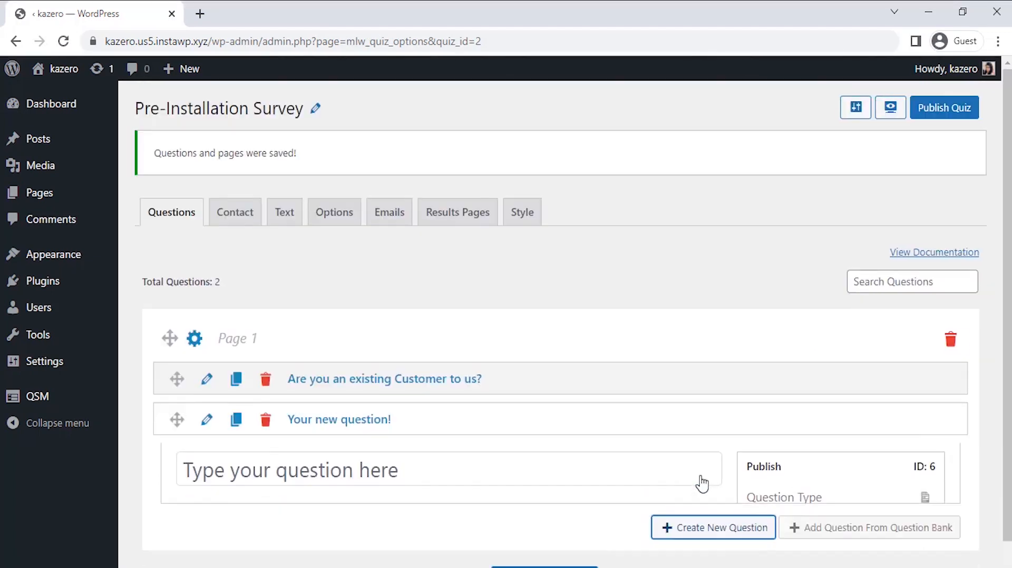
- Enter "Will you, or your representative be home at the time of install?" as the second question's text
scroll(648, 355, down, 5)
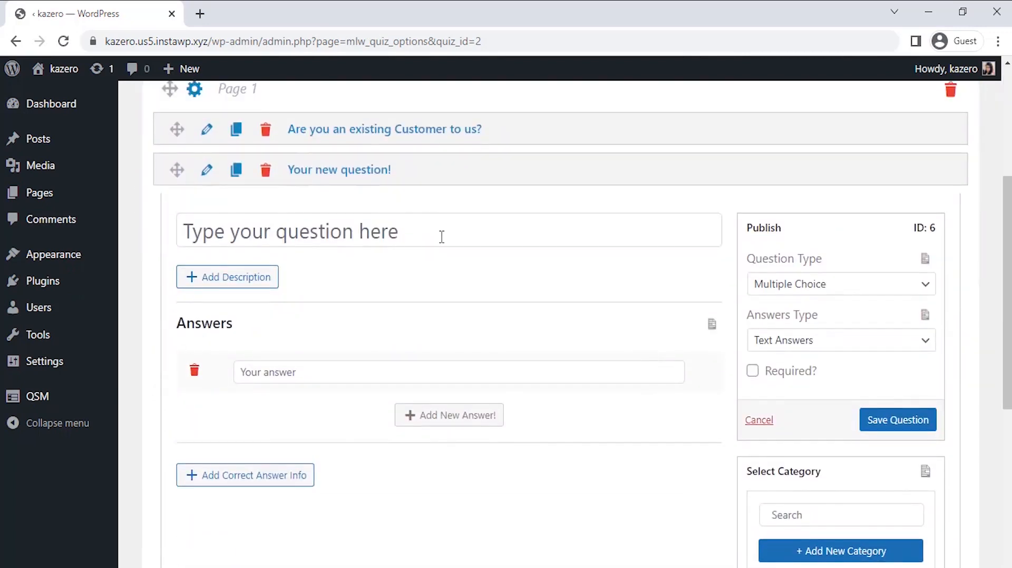
click(441, 236)
text(Will you, )
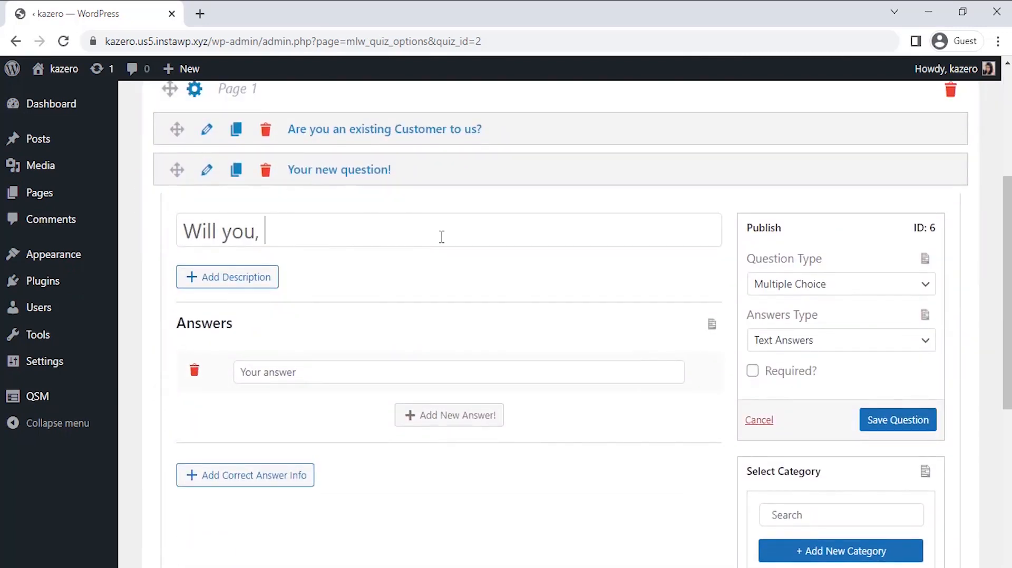
text(or your represem)
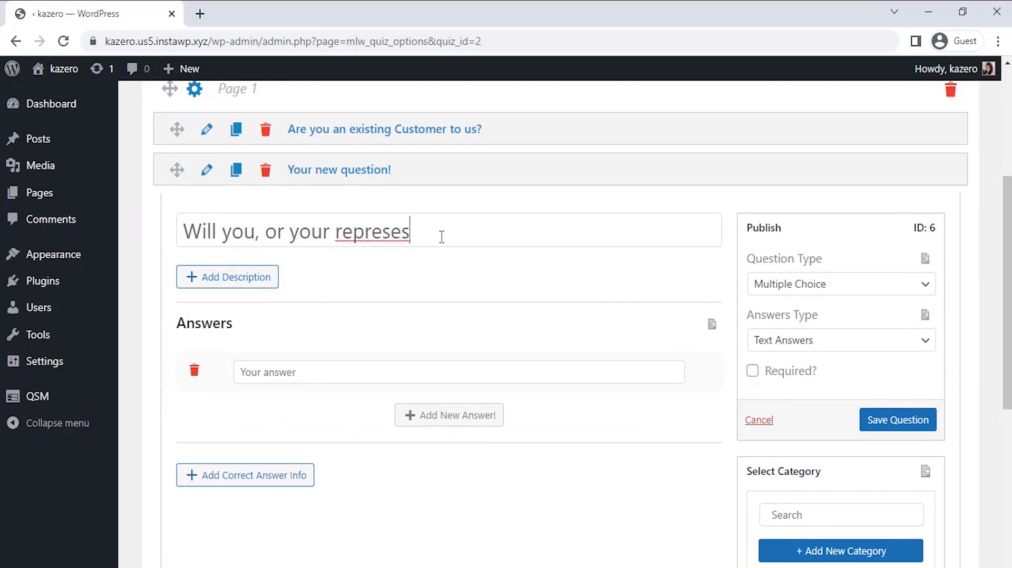
key(BackSpace)
text(ntative)
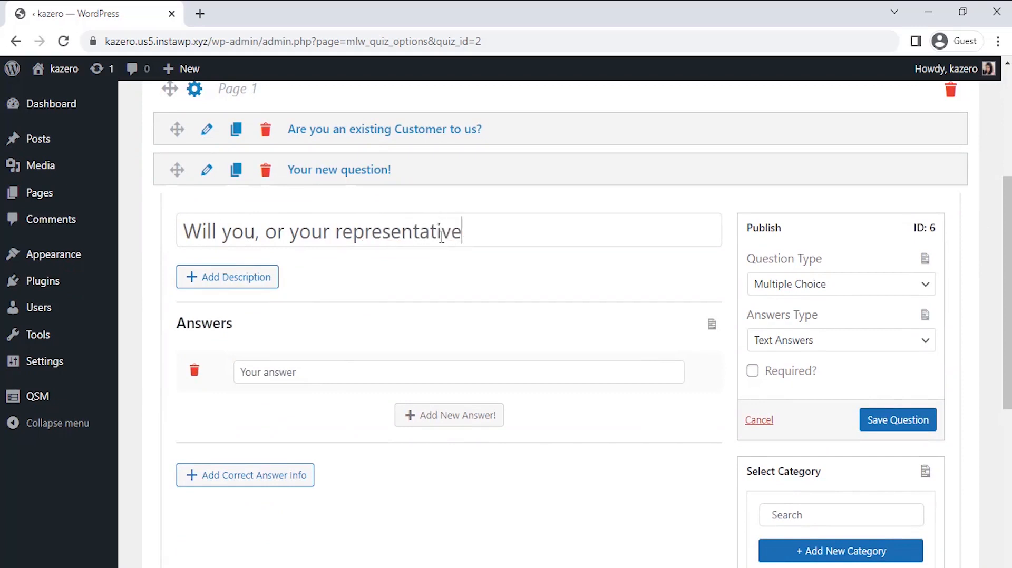
text( be home )
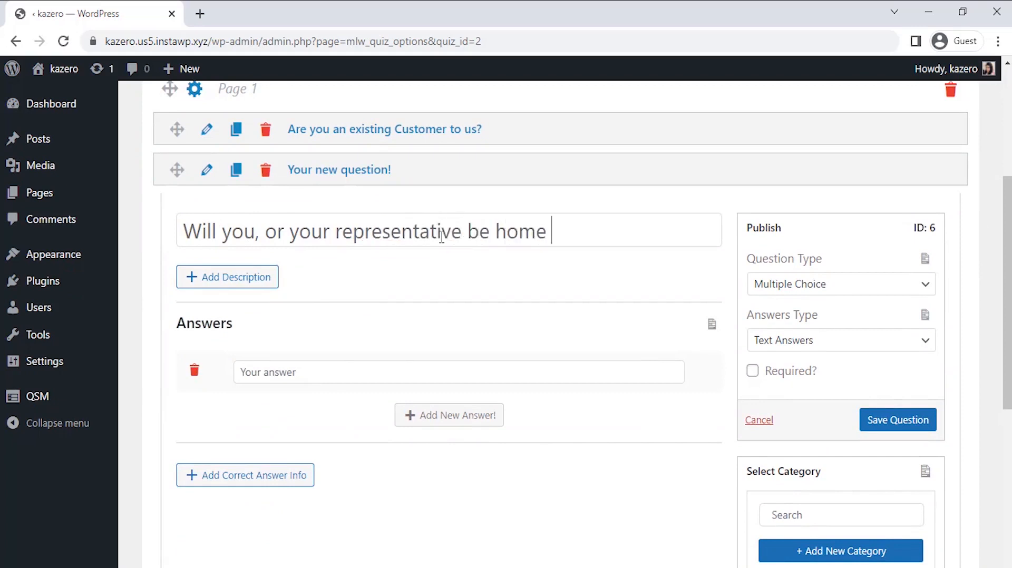
text(at the time of in)
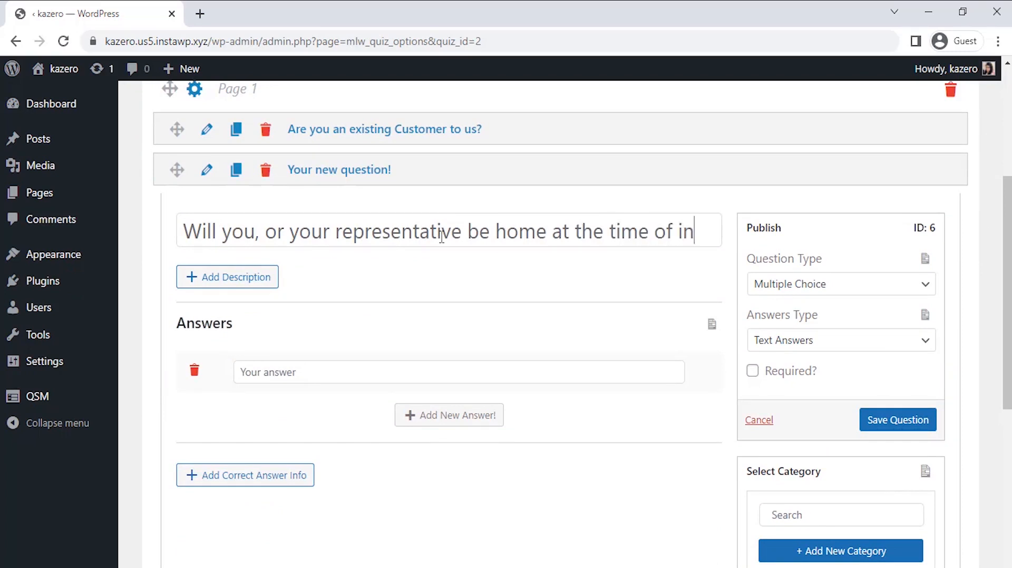
text(stall?)
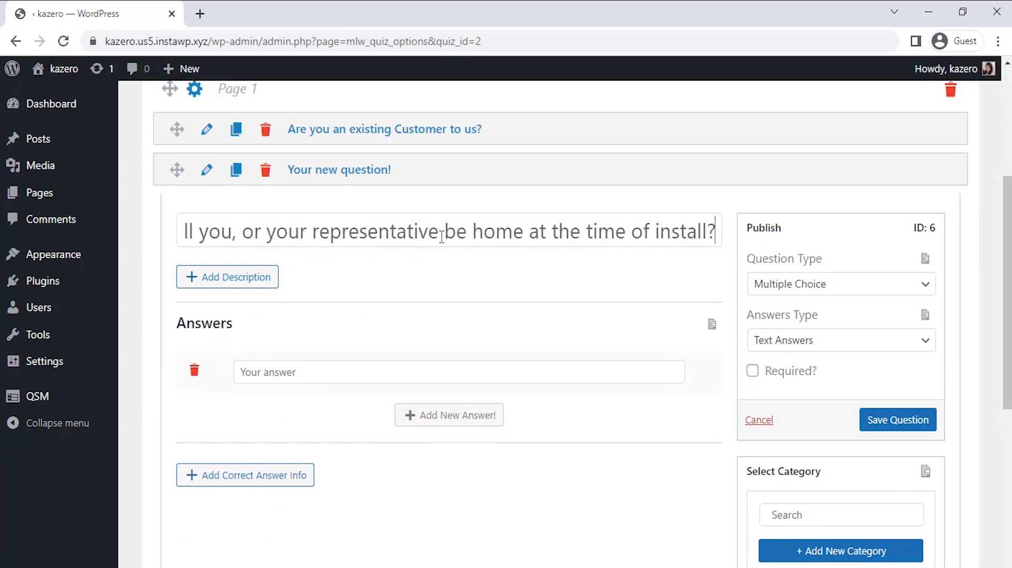
- Set the second question's type to Drop Down, give it the answers Yes and No, and save it
click(759, 287)
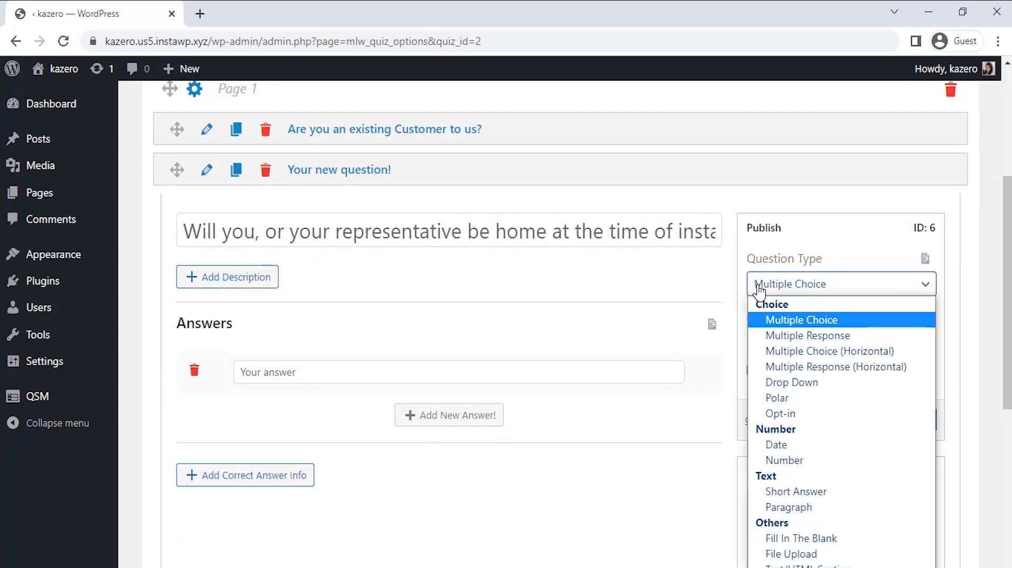
click(763, 381)
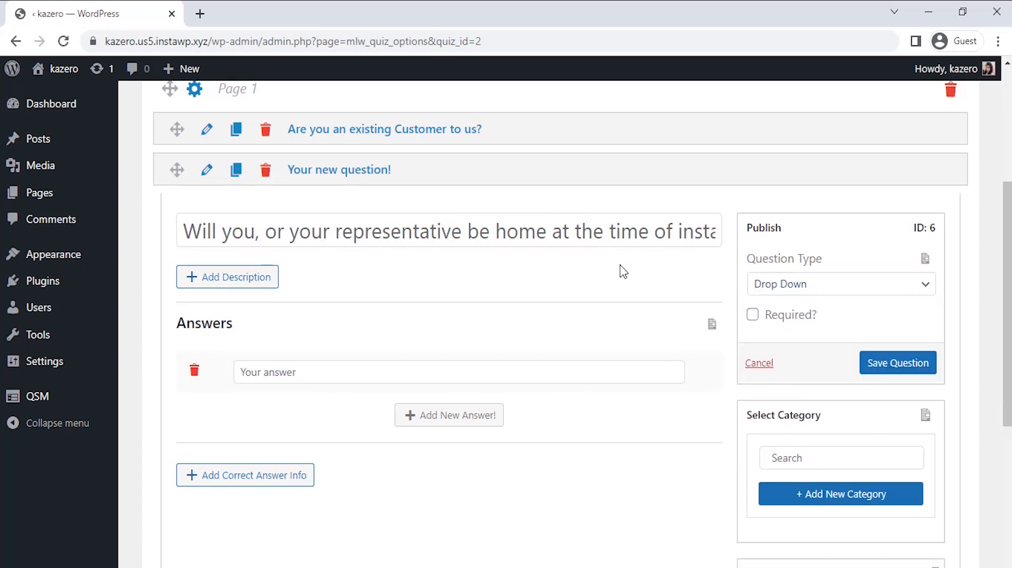
text(Yes)
click(436, 419)
text(No)
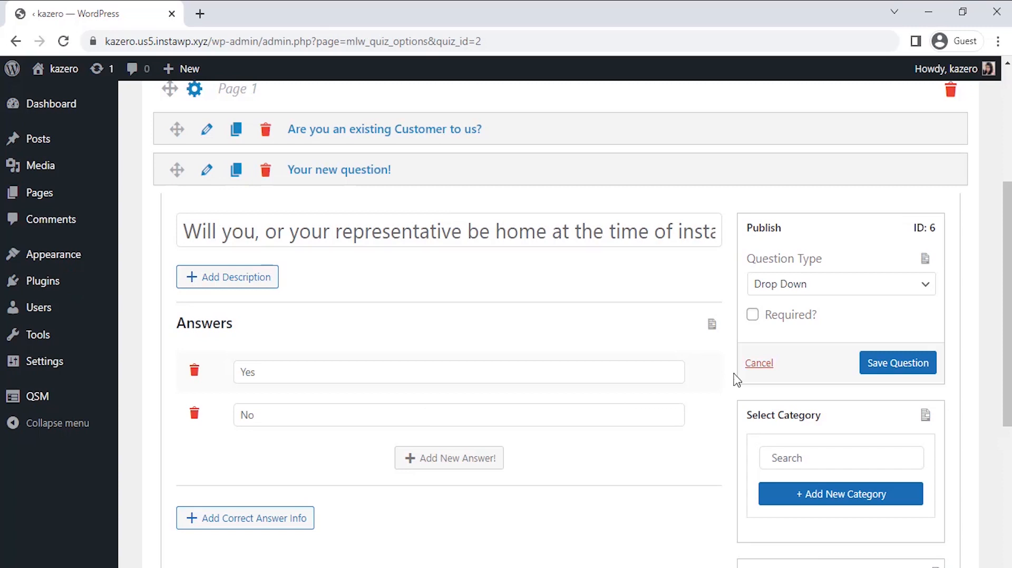
click(895, 368)
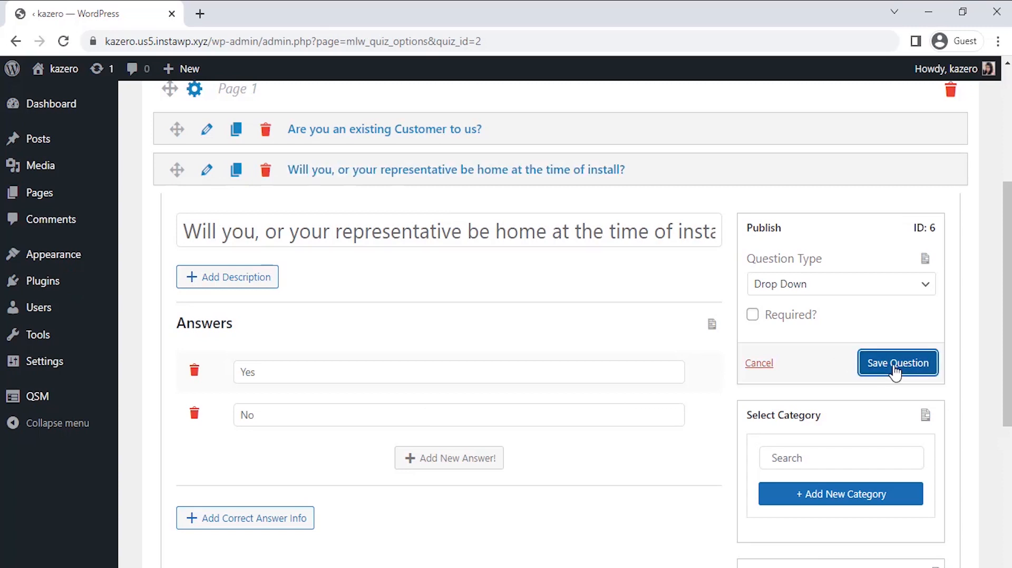
- Create a third question on Page 1 with the text "Do you use the same provider for internet & cable service?"
scroll(687, 289, down, 6)
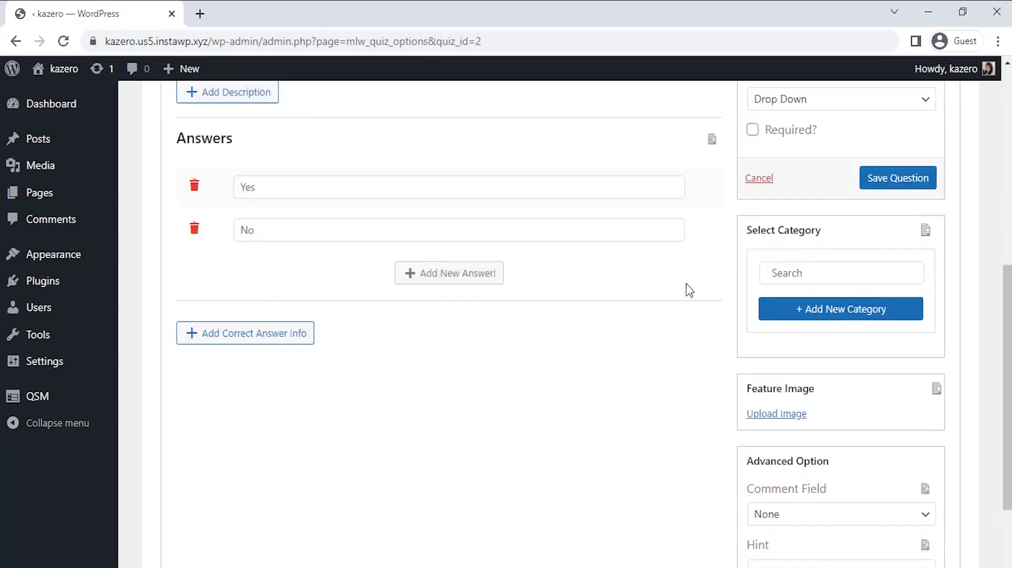
click(700, 477)
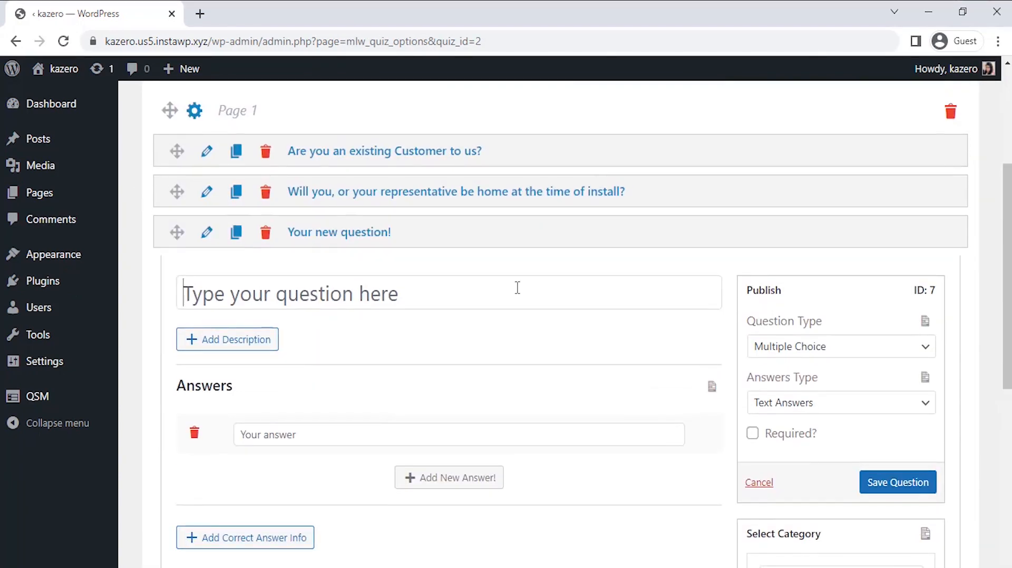
text(Do you use the sa)
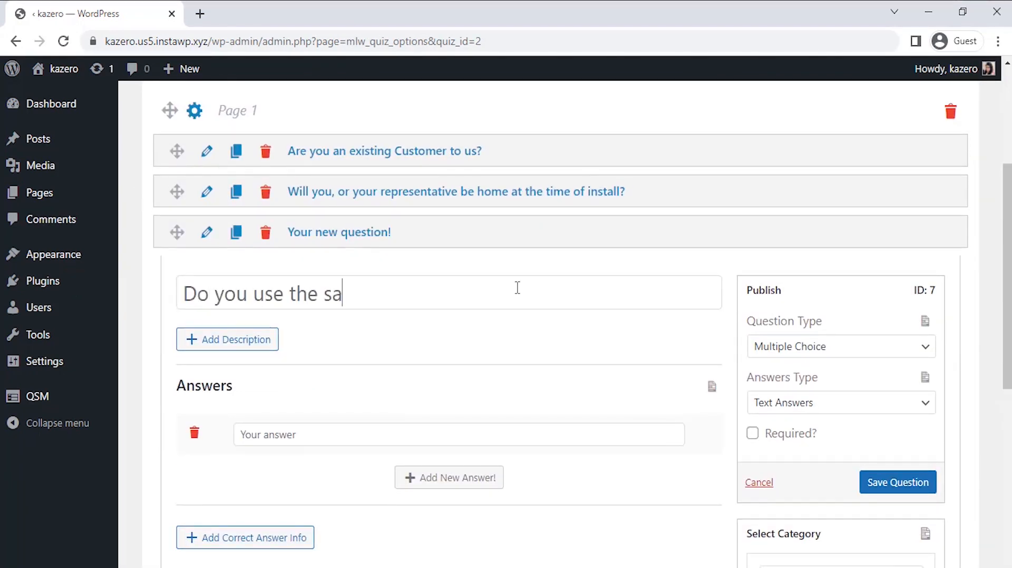
text(me provider)
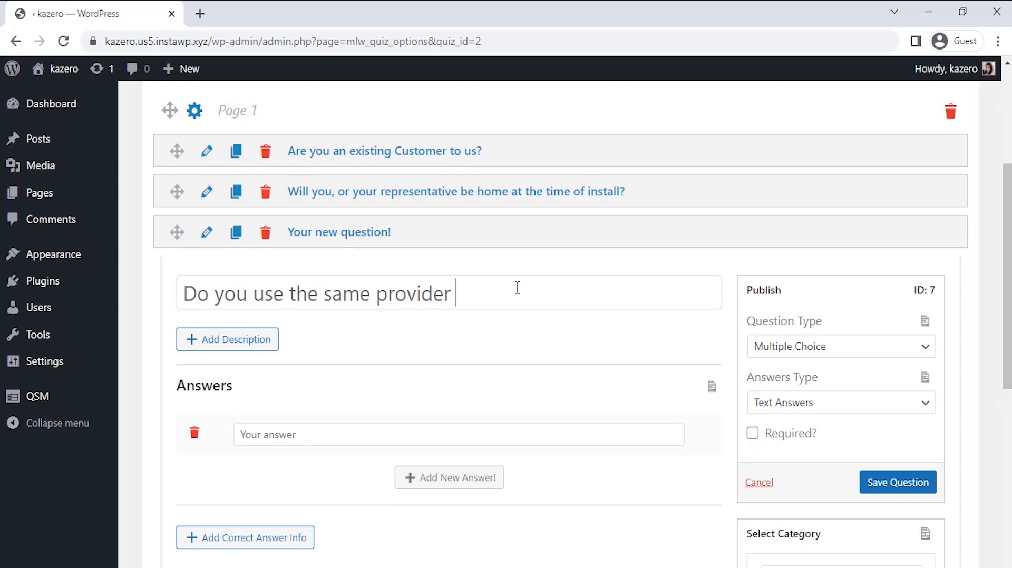
text( for internet)
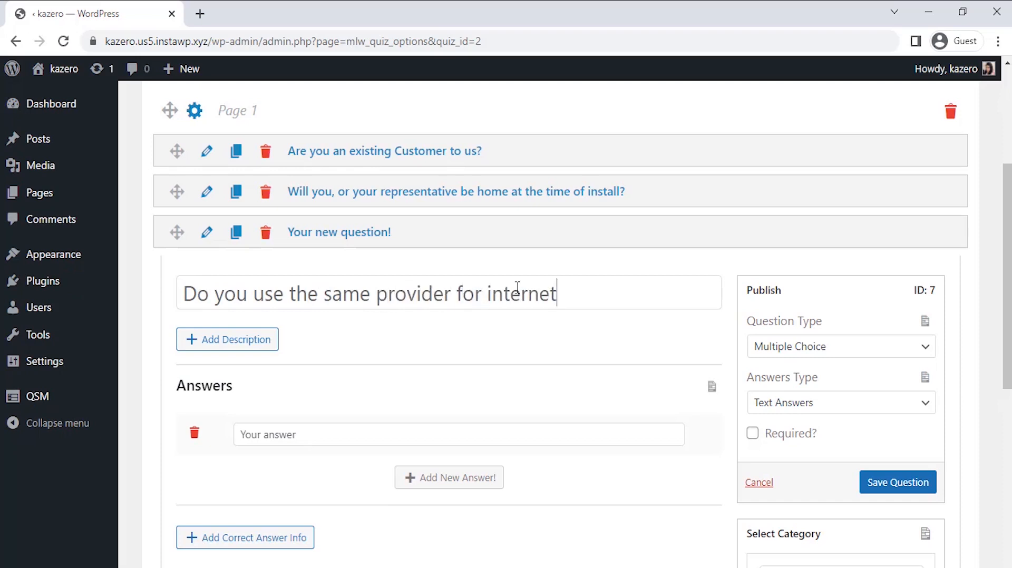
text( & cable service?)
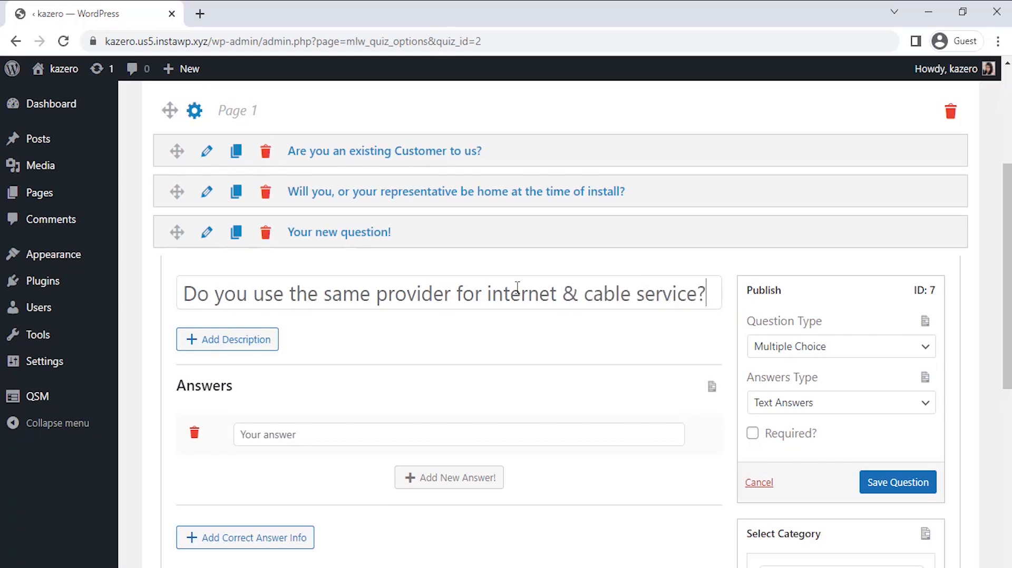
- Make the third question Multiple Choice (Horizontal) with the answers Yes and No, and save it
click(773, 352)
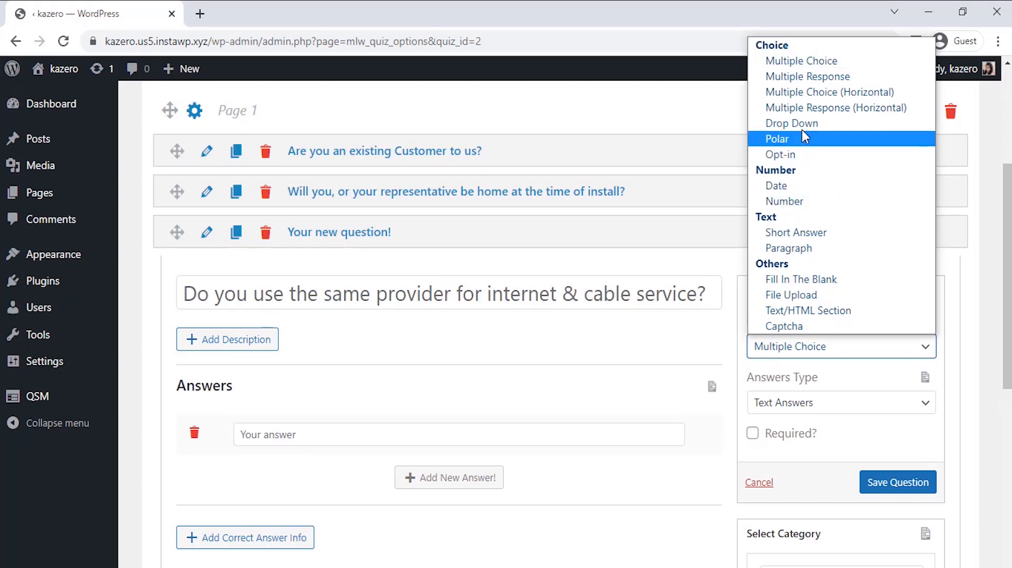
click(806, 95)
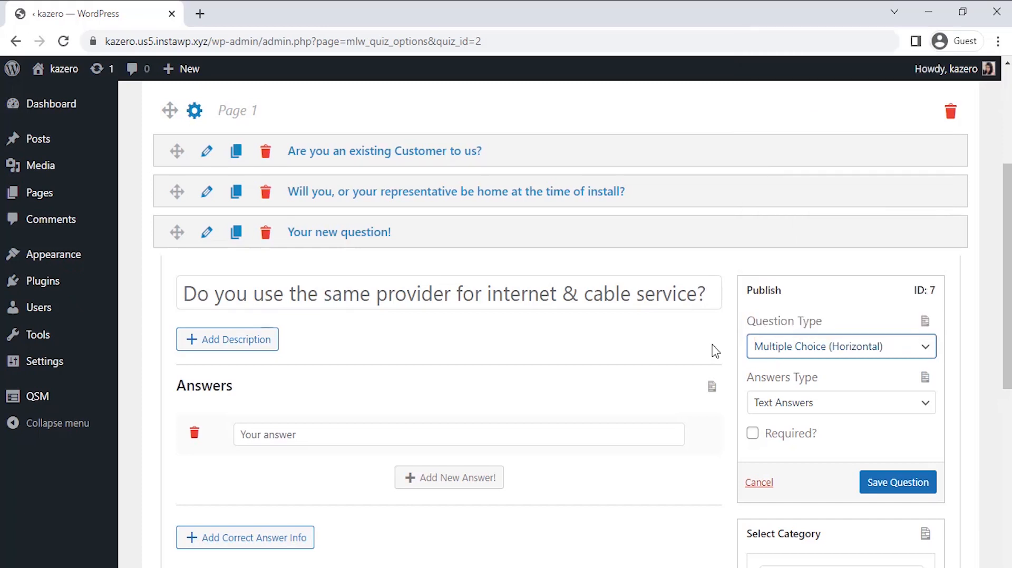
scroll(680, 350, down, 1)
click(447, 409)
text(Yes)
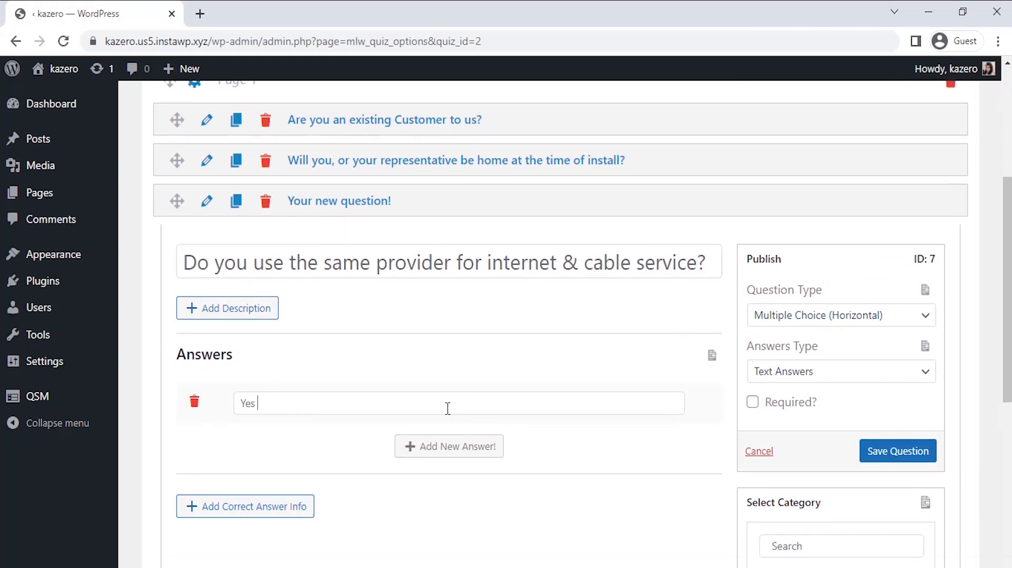
click(457, 446)
text(No)
click(889, 451)
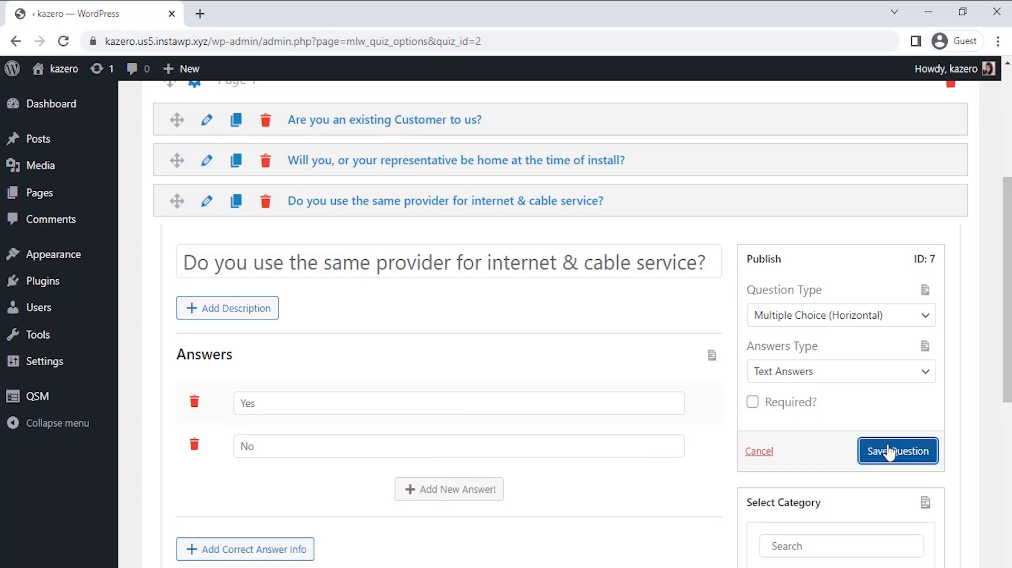
- Create a fourth question on Page 1 reading "Will you be having any control systems or smart home products installed?"
scroll(889, 451, down, 10)
click(745, 520)
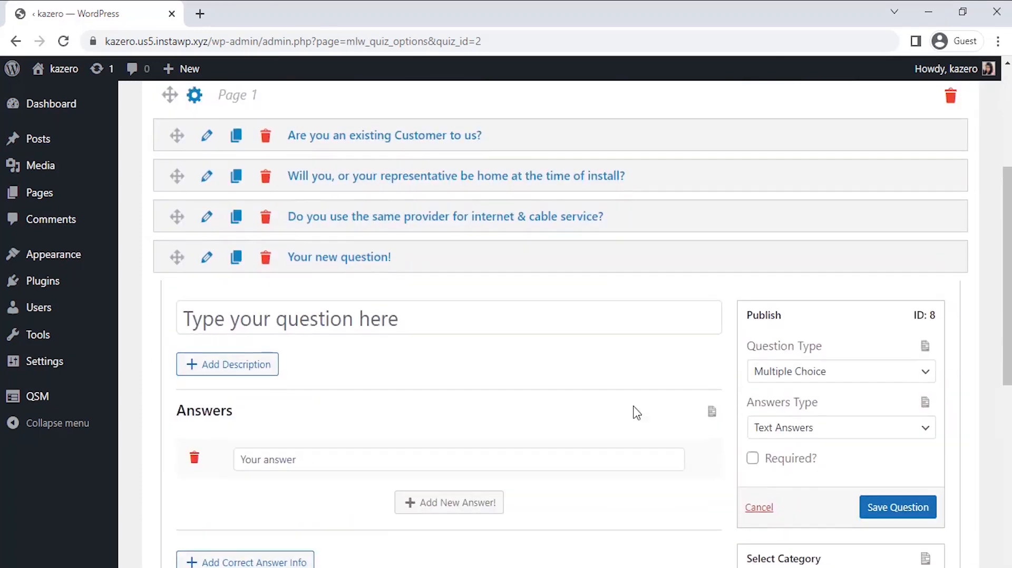
click(356, 323)
text(Will you )
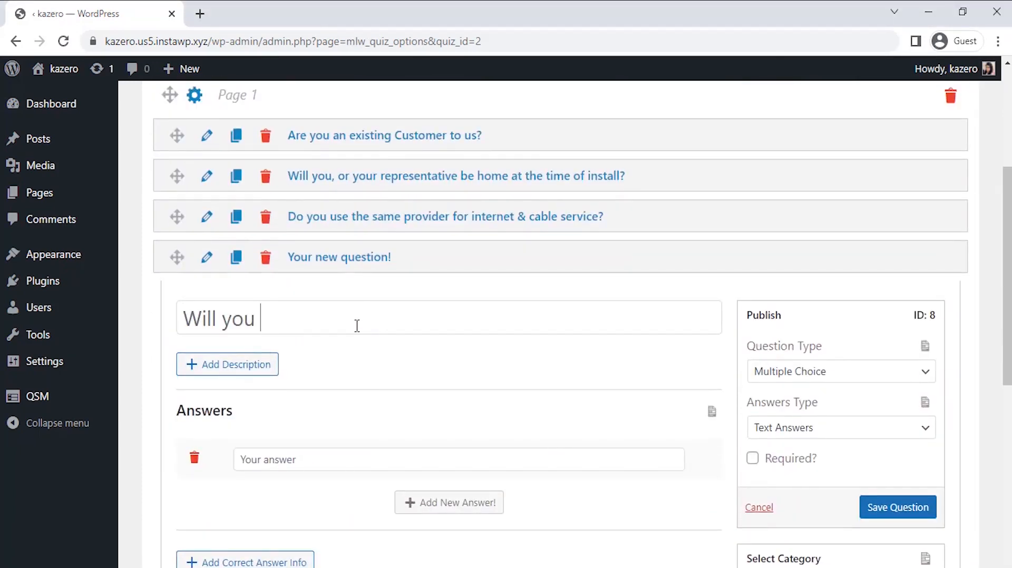
text(be having any control systems)
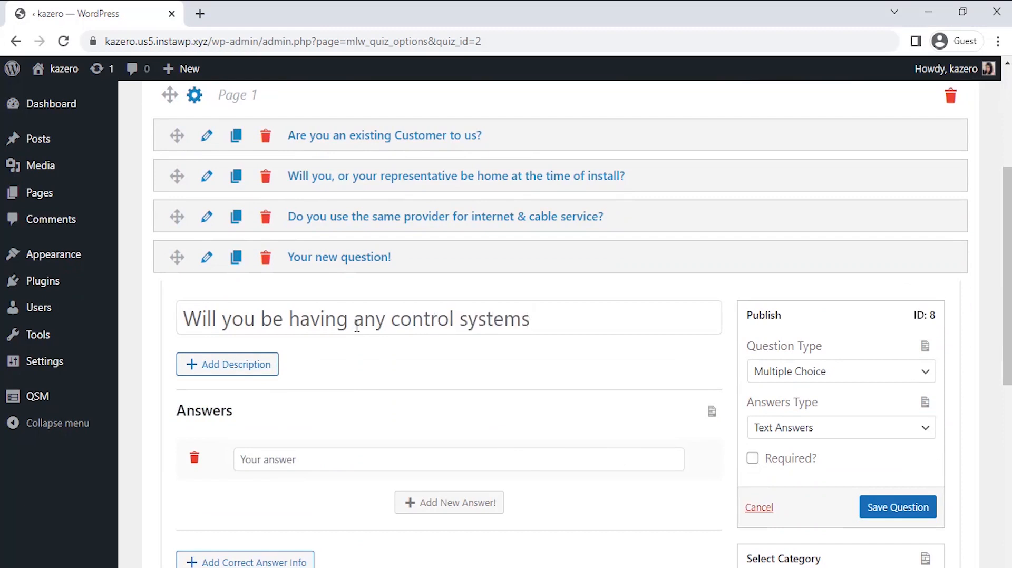
text( or smart home produ)
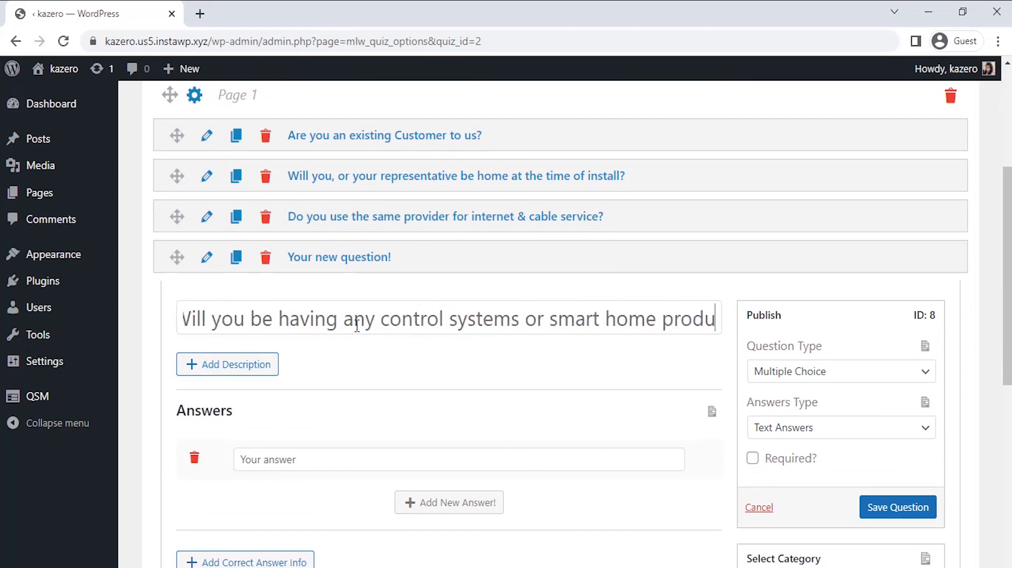
text(cts installed?)
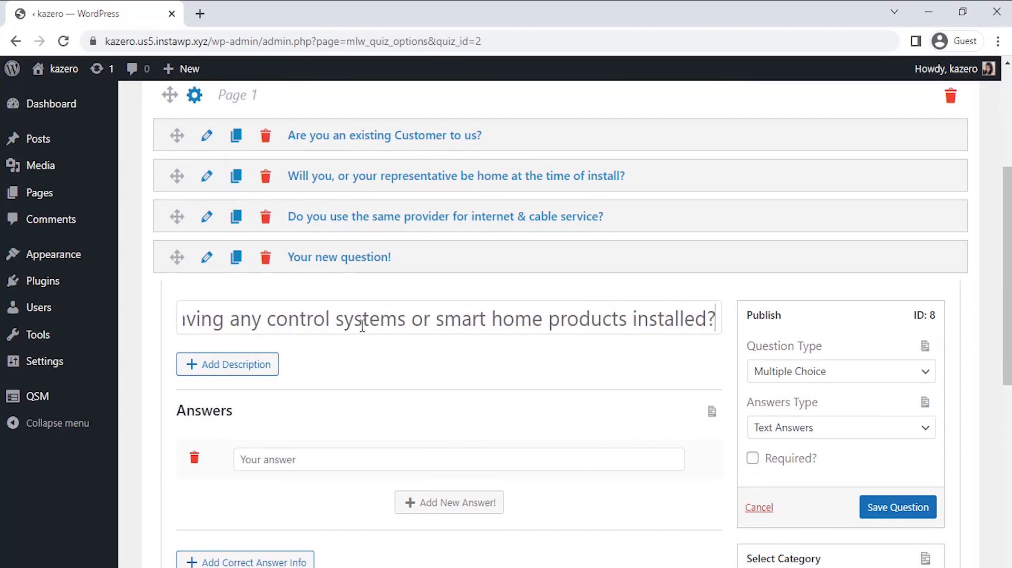
- Make the fourth question a Drop Down with the answers Yes and No, and save it
click(775, 371)
click(791, 152)
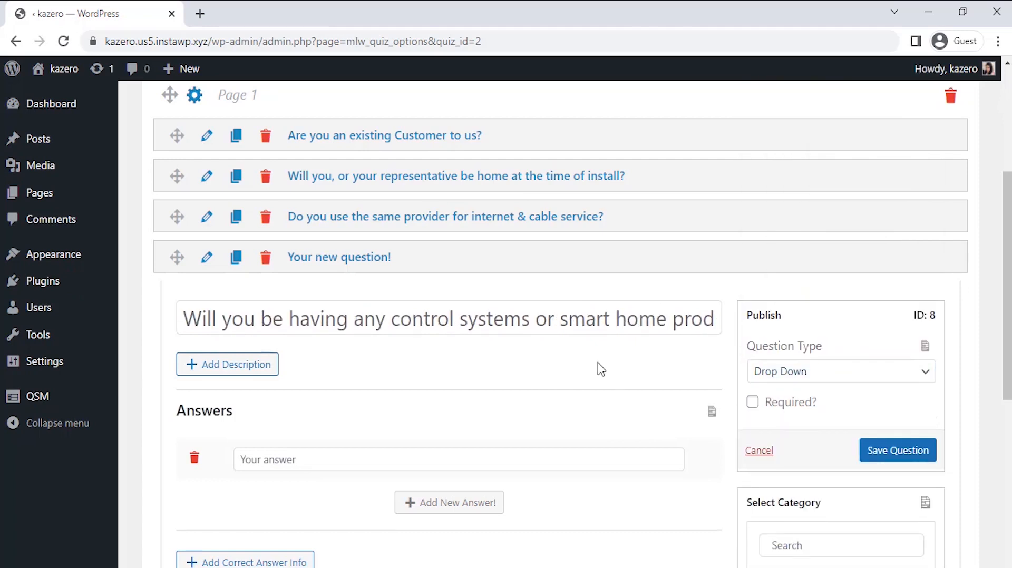
scroll(600, 369, down, 2)
click(578, 332)
text(Yes)
click(479, 374)
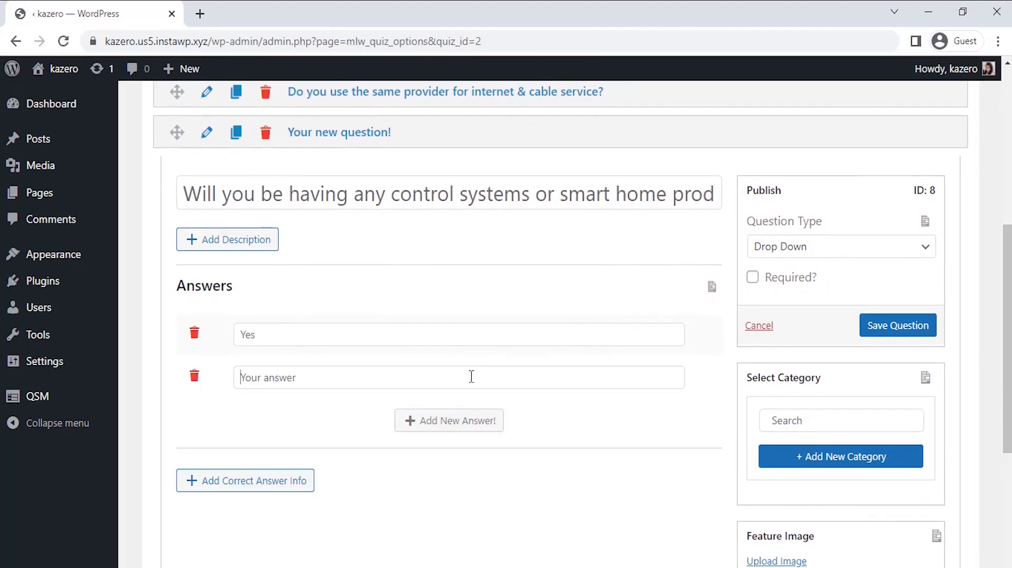
text(No)
click(884, 327)
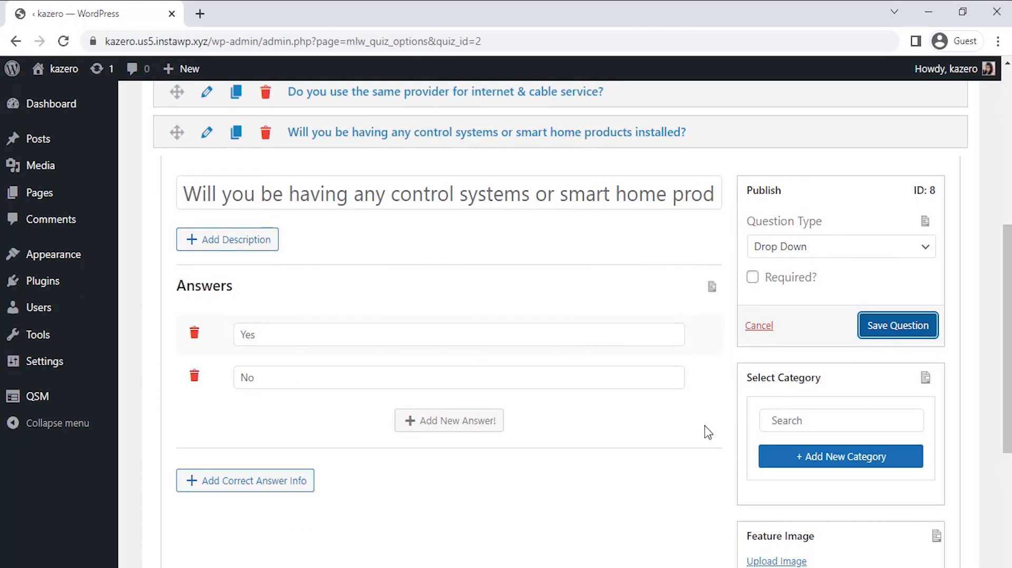
- Create a fifth question on Page 1 with the text "Choose the earliest date you would be available?"
scroll(707, 431, down, 2)
scroll(707, 431, down, 5)
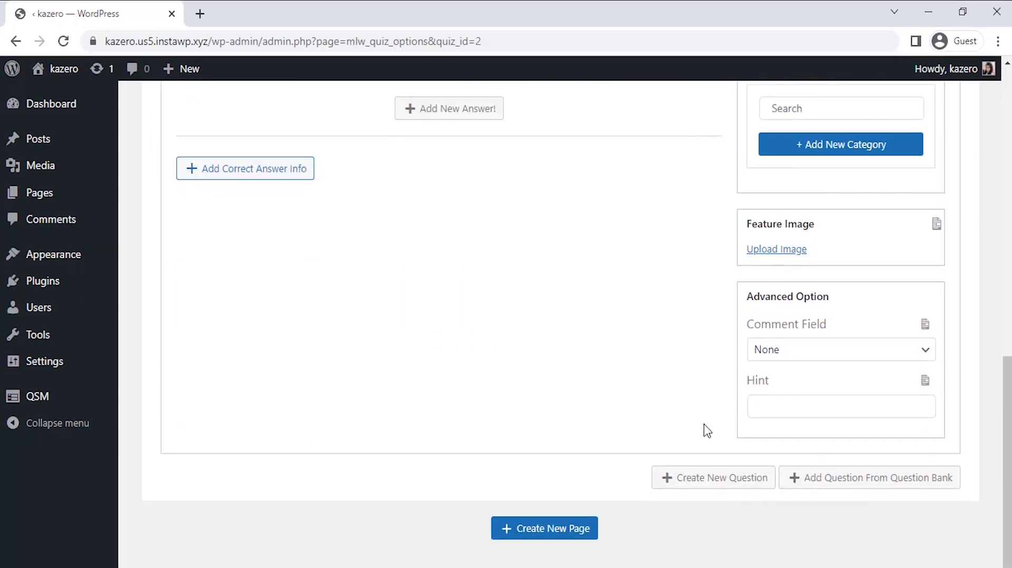
click(705, 476)
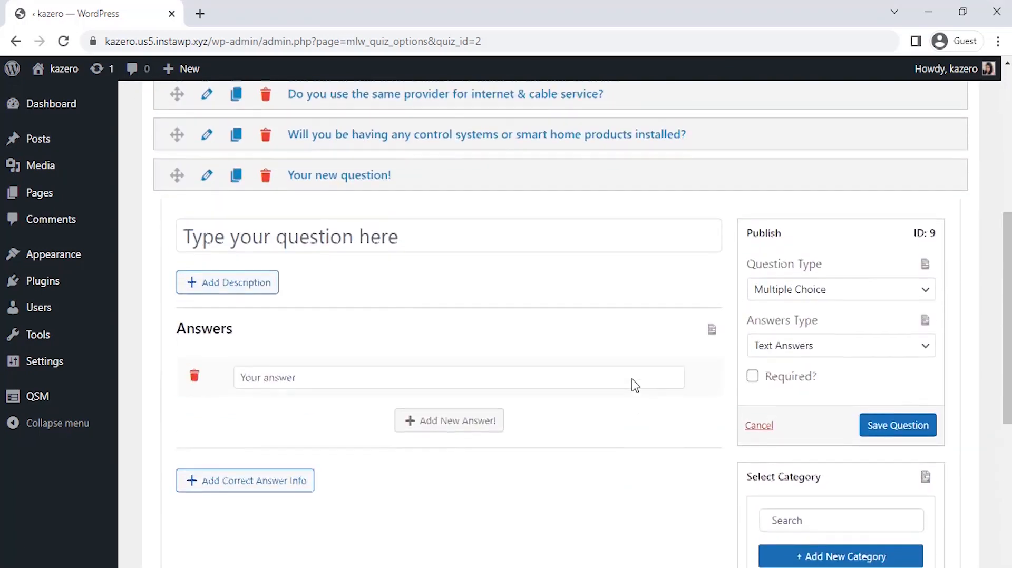
text(C)
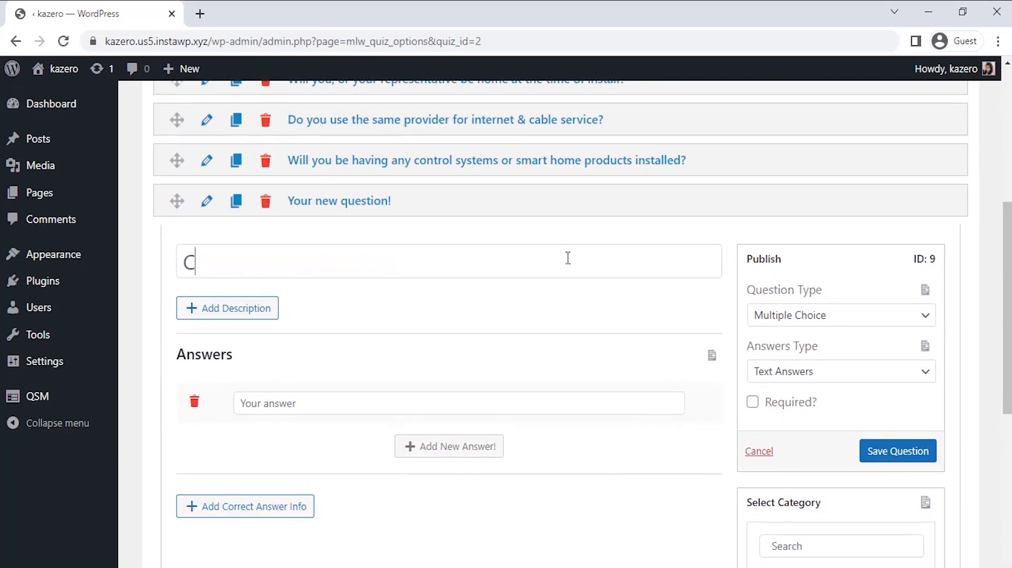
text(hoose the earliest)
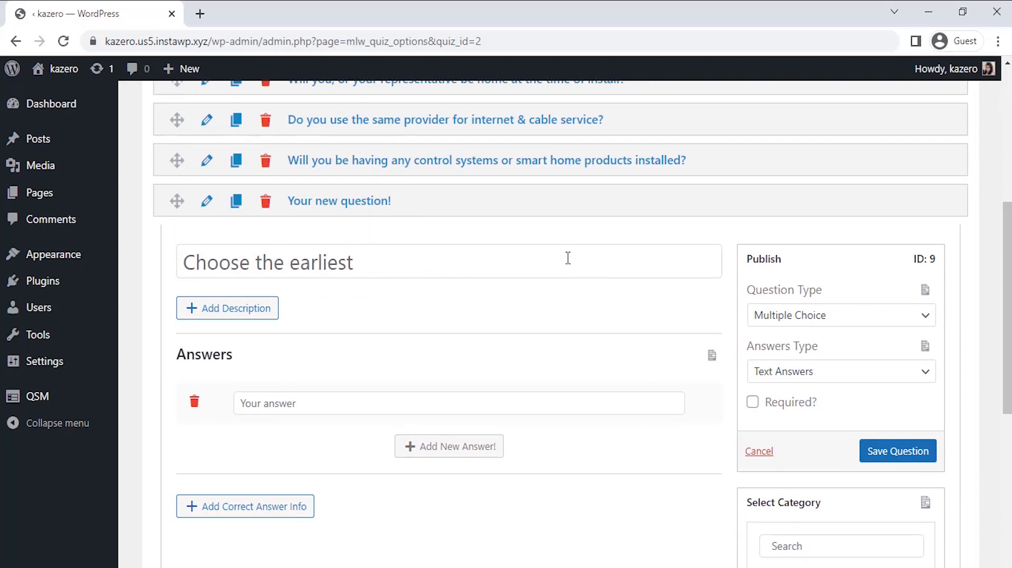
text( date you )
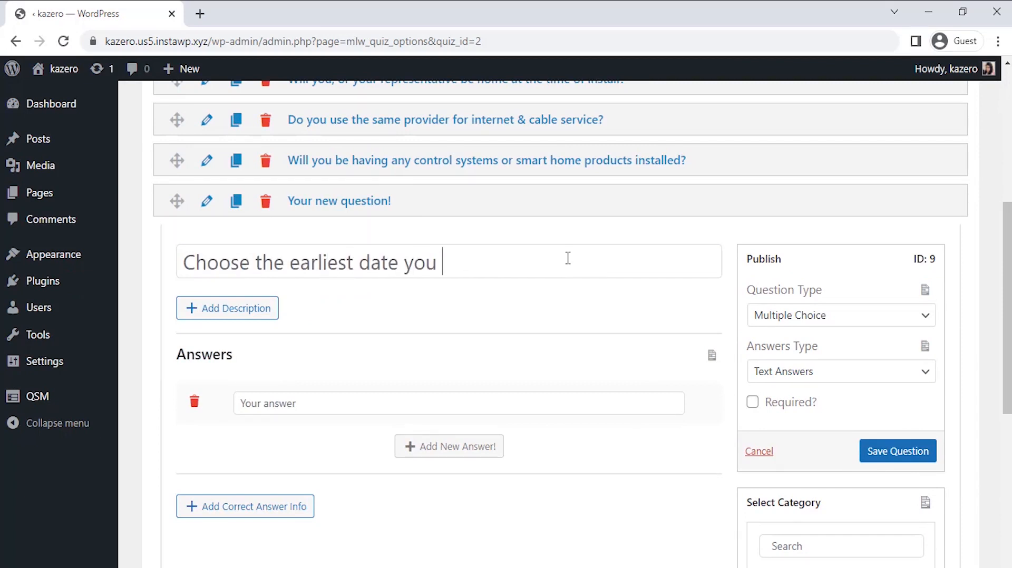
text(would be available?)
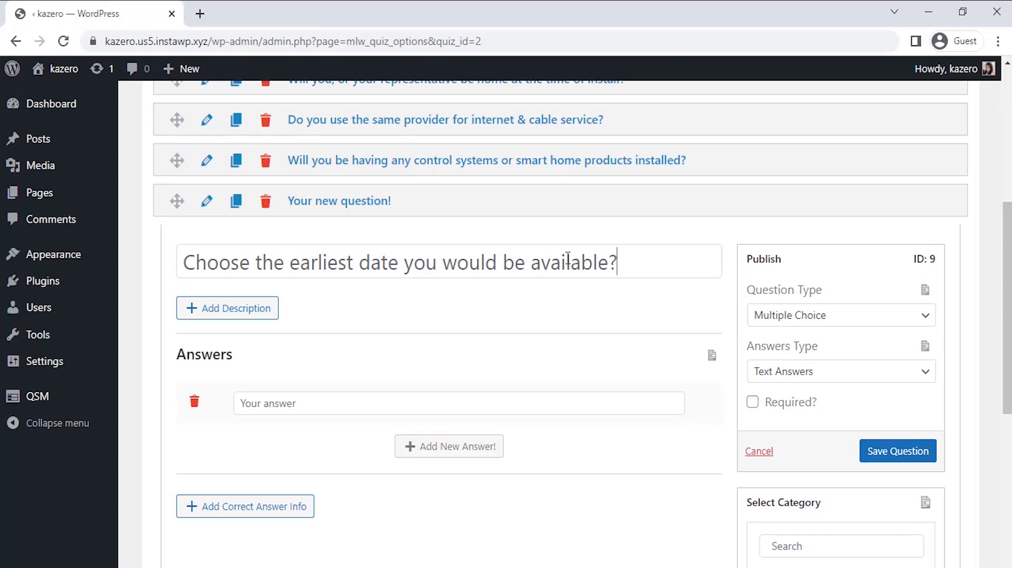
- Set the fifth question's type to Date and save it without entering any answers
click(783, 317)
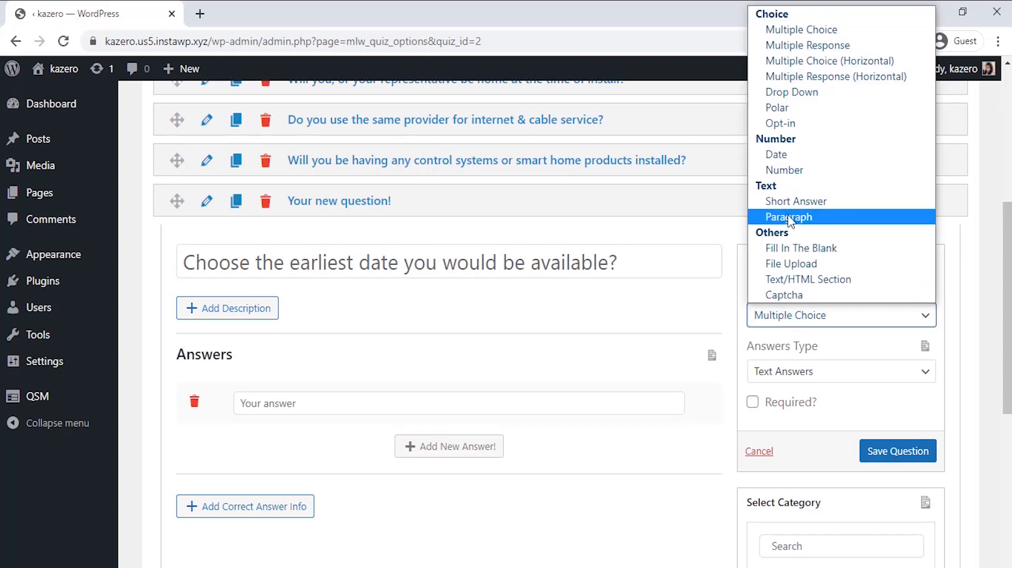
click(790, 157)
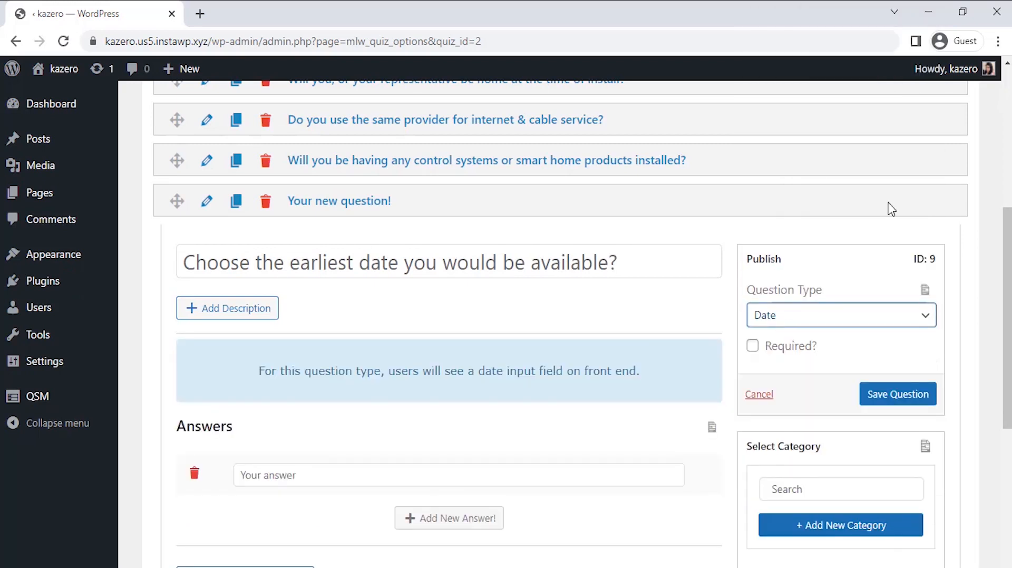
scroll(888, 211, down, 1)
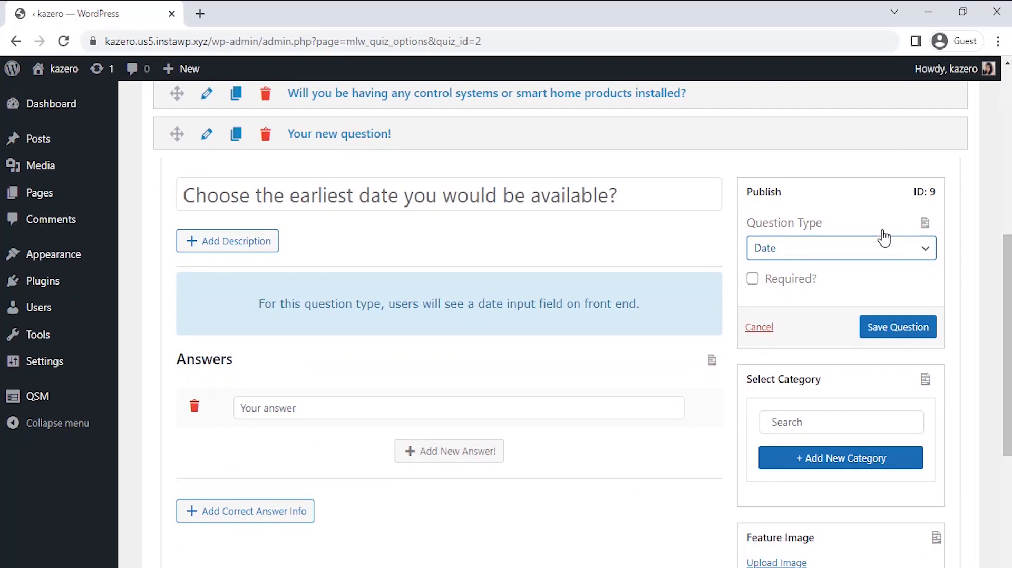
click(896, 331)
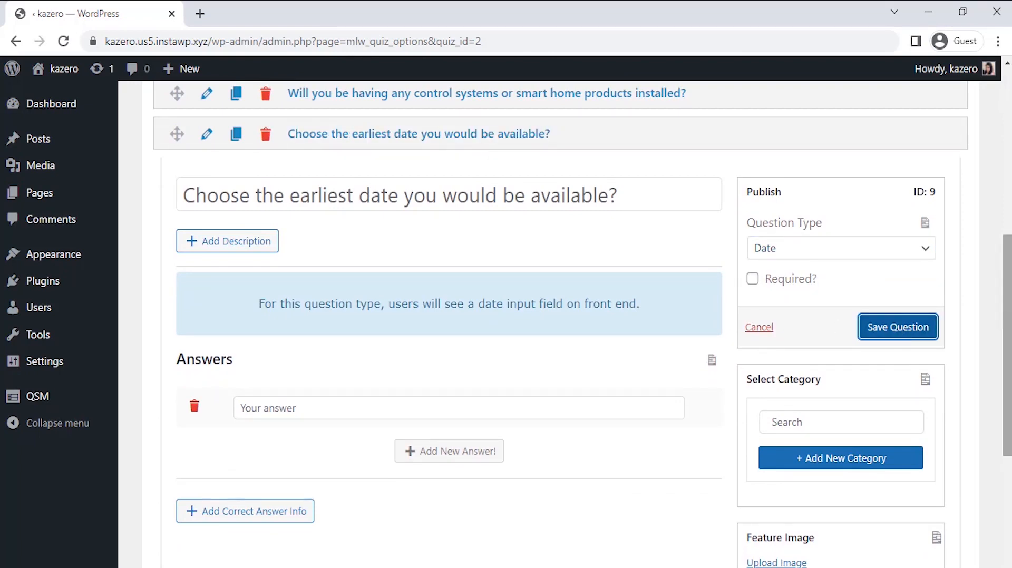
- Add a new contact field to the survey's contact form
drag(1007, 337, 1007, 171)
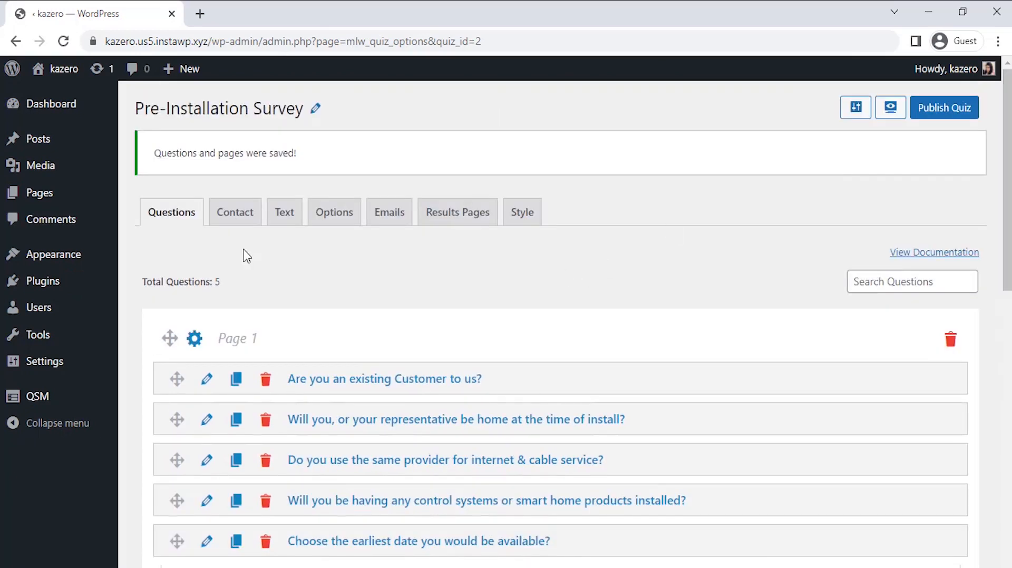
click(235, 213)
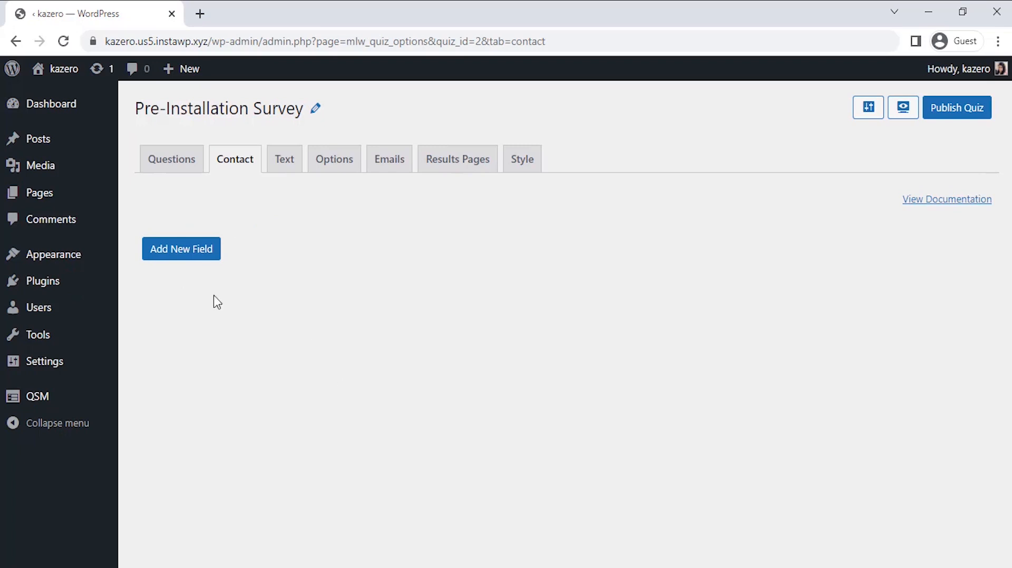
click(182, 254)
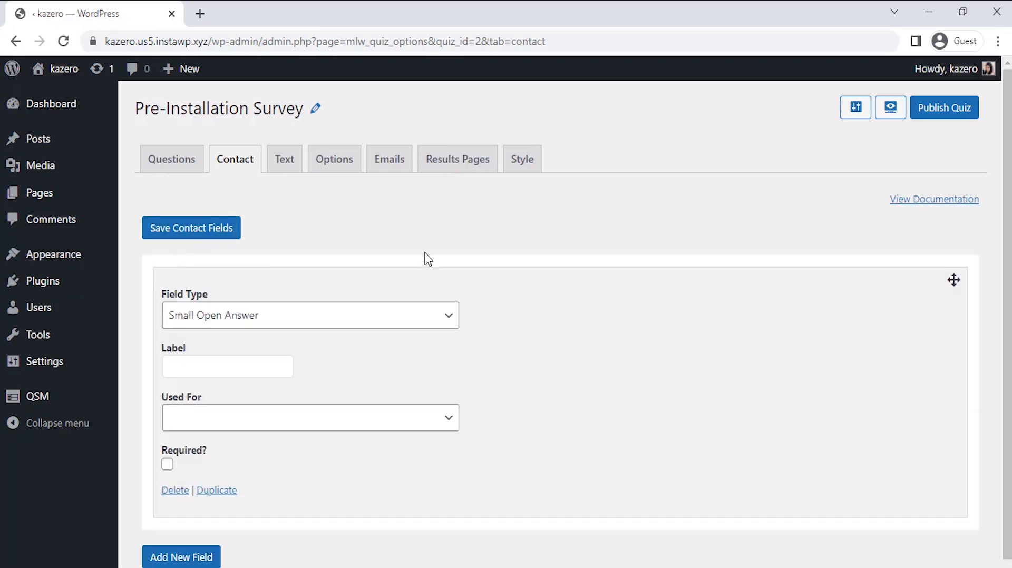
- Set up the contact field as a required Small Open Answer with the label "Name", used for Name
scroll(428, 259, down, 1)
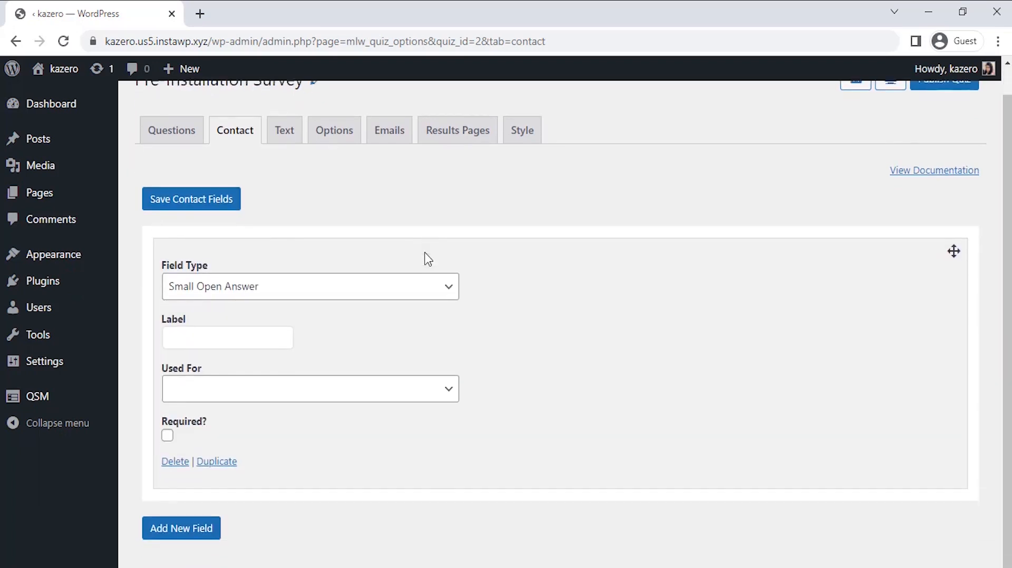
click(429, 294)
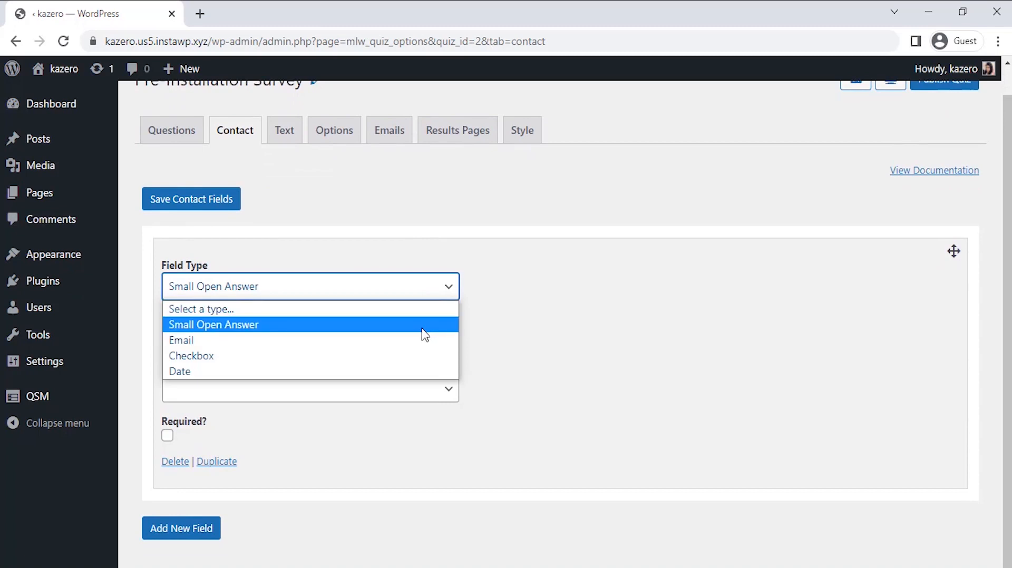
click(425, 325)
click(236, 332)
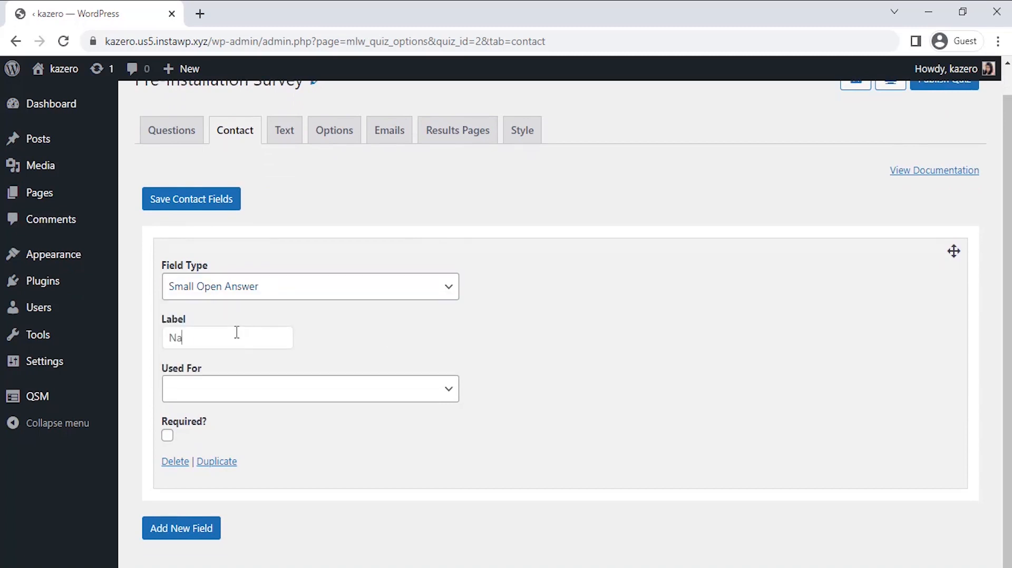
text(Name)
click(264, 397)
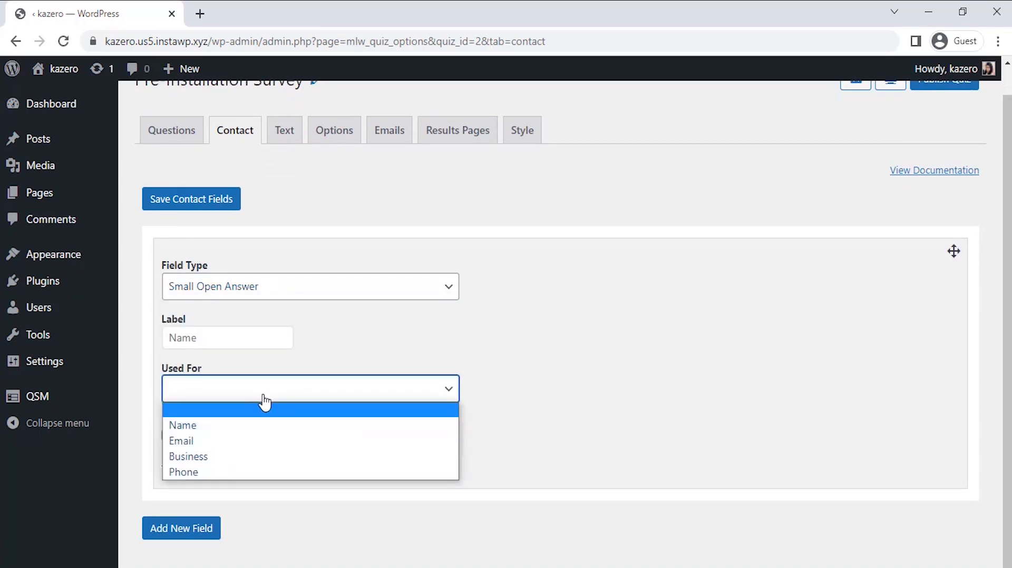
click(263, 421)
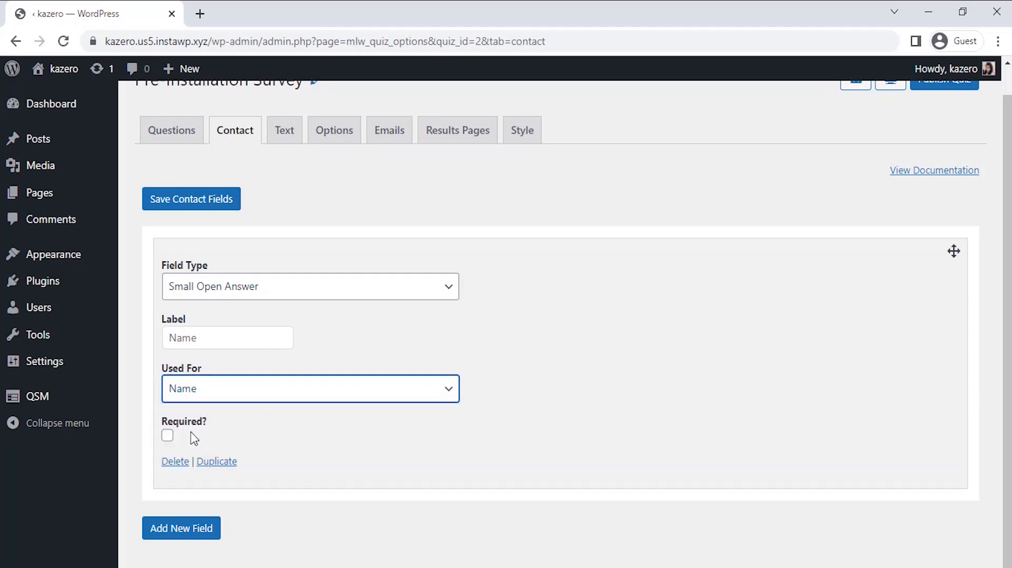
click(167, 436)
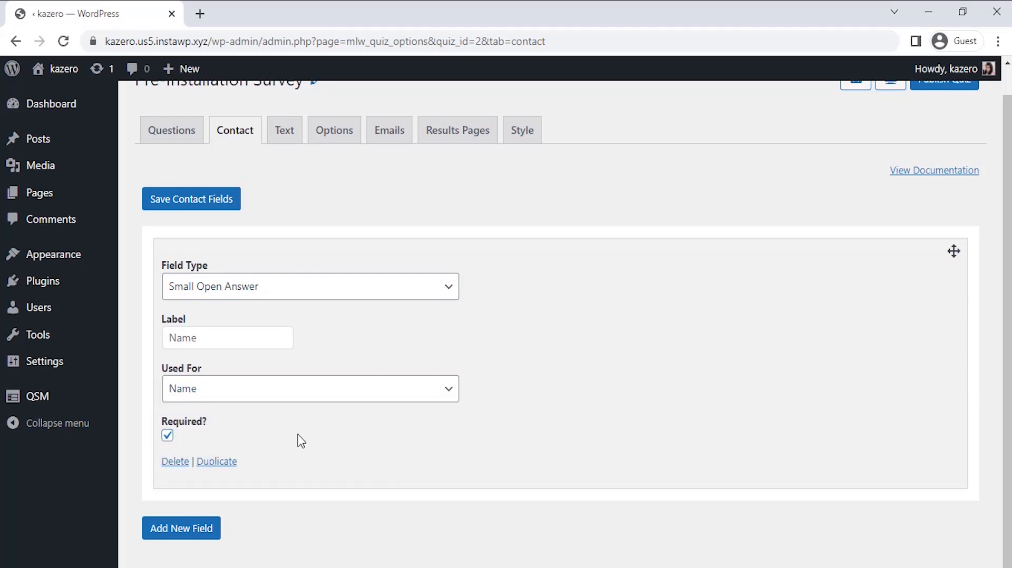
- Add a second required contact field of type Email with the label "Email Address", used for Email, and save the contact fields
click(195, 529)
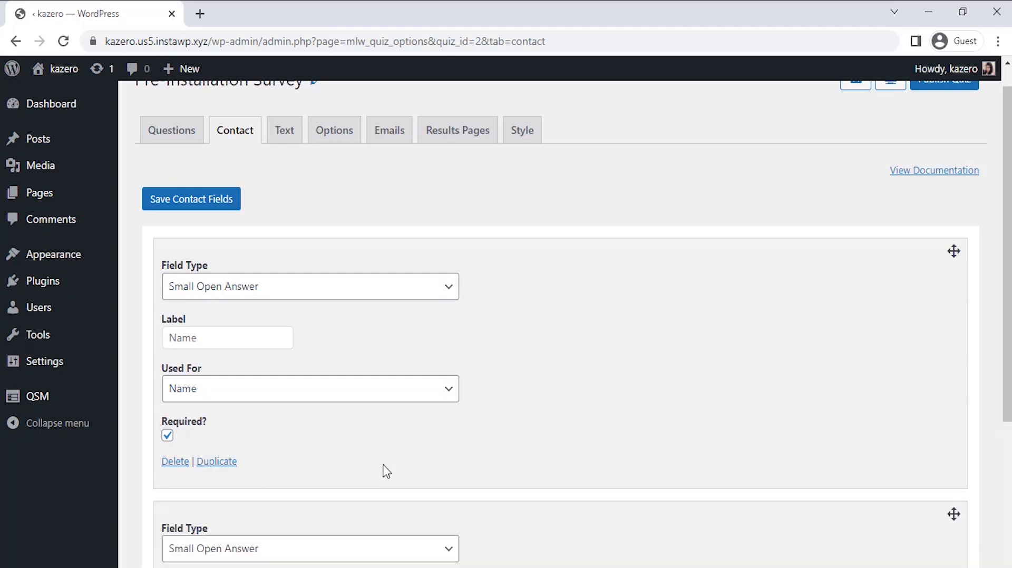
scroll(386, 471, down, 5)
click(396, 289)
click(382, 339)
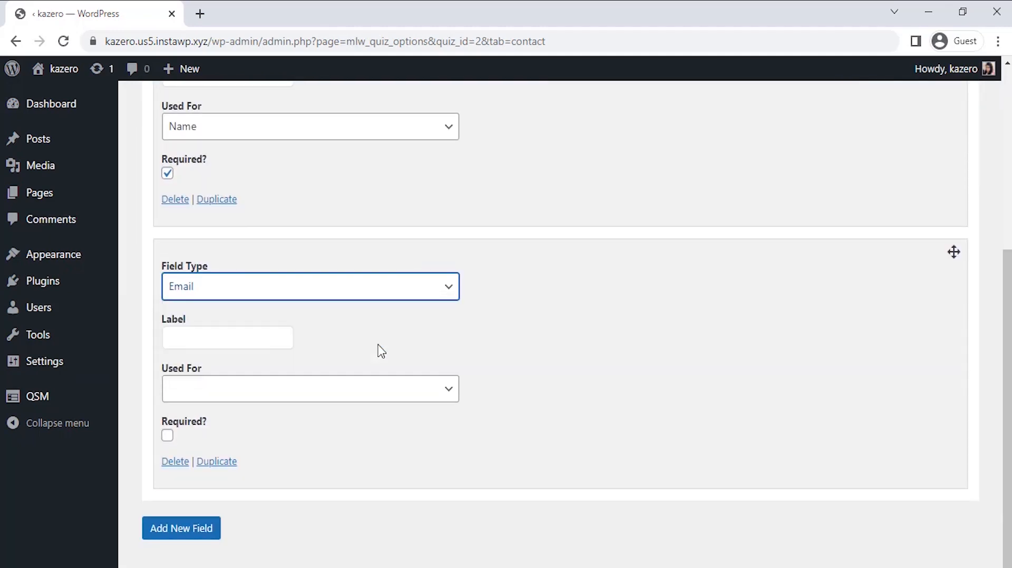
click(265, 344)
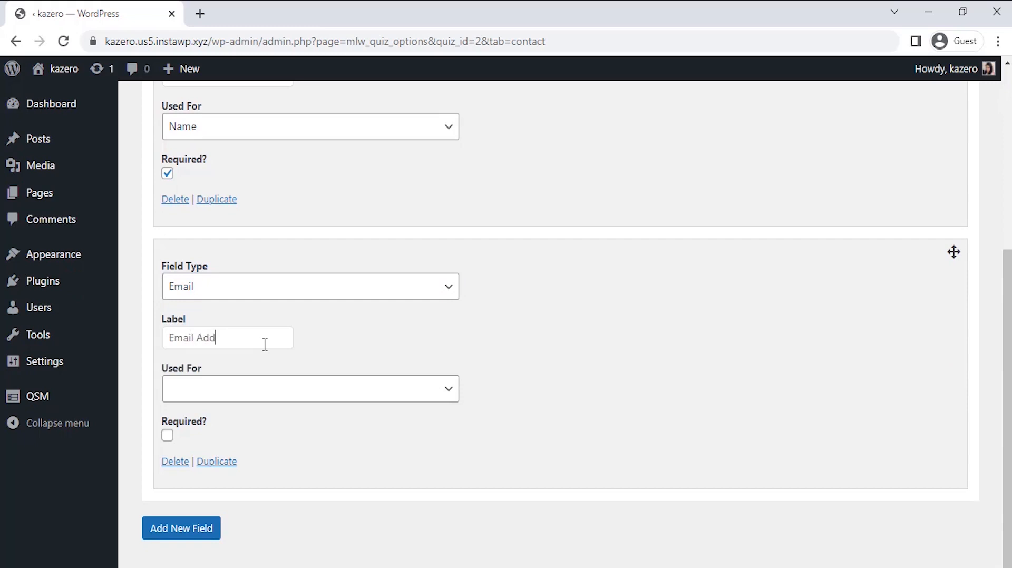
click(284, 384)
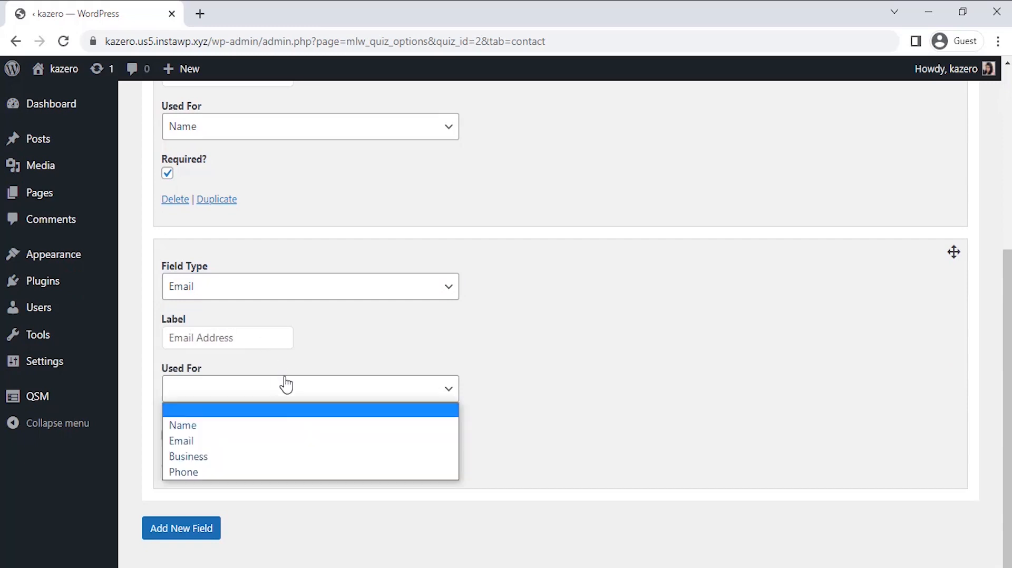
click(281, 441)
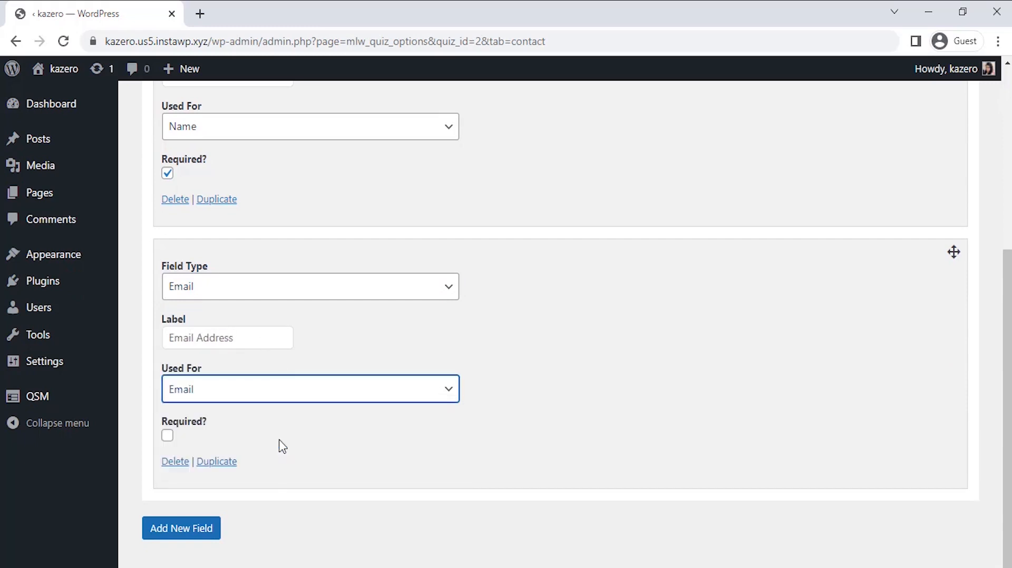
click(167, 436)
scroll(336, 439, up, 5)
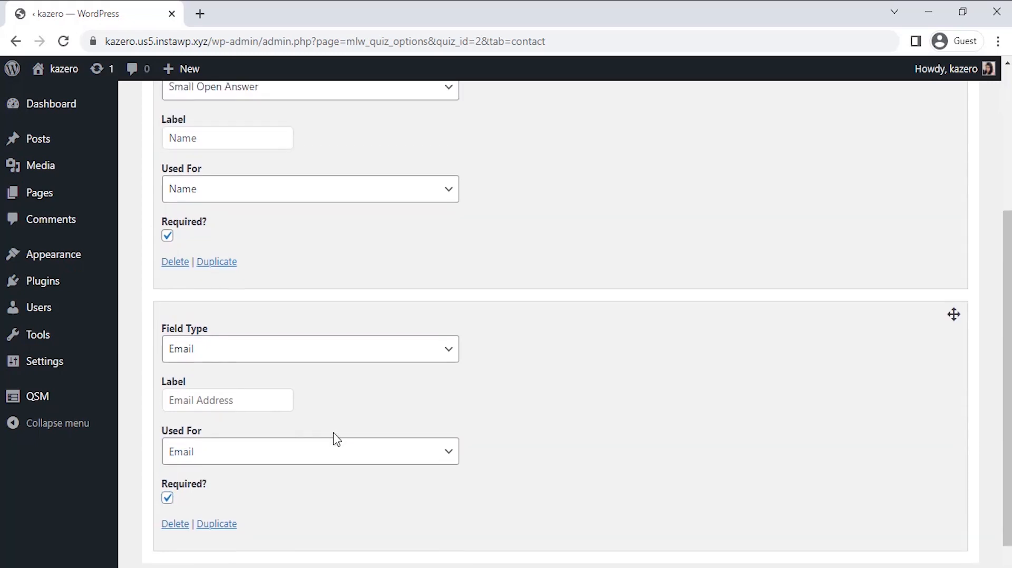
click(213, 241)
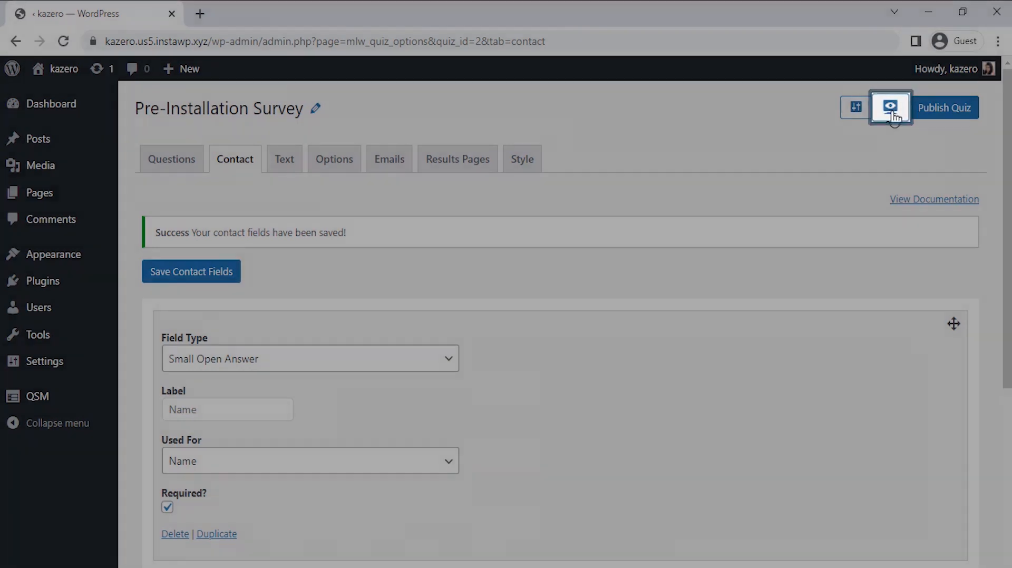
- Preview the Pre-Installation Survey and examine its contact fields and questions
click(891, 108)
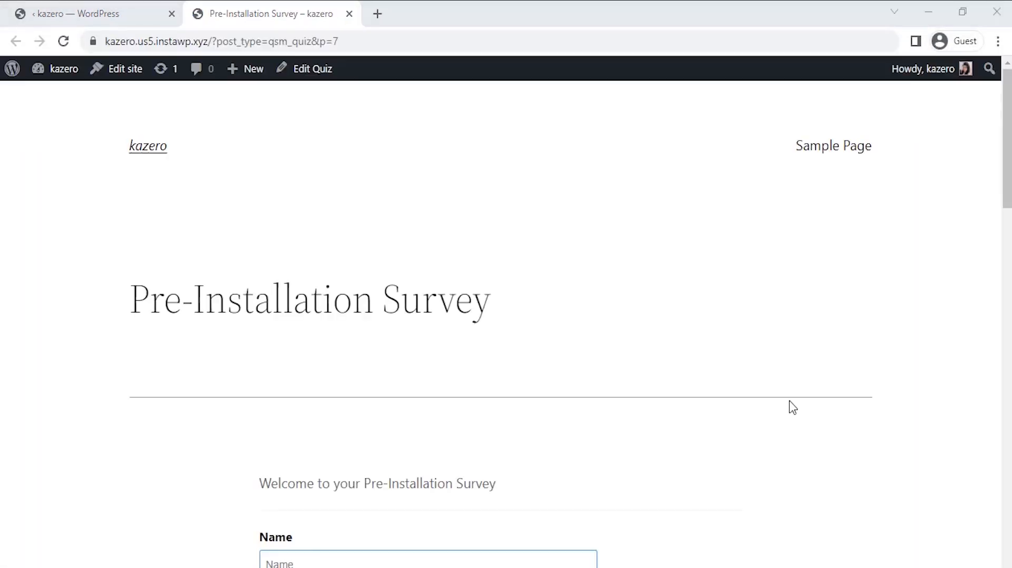
scroll(700, 313, down, 2)
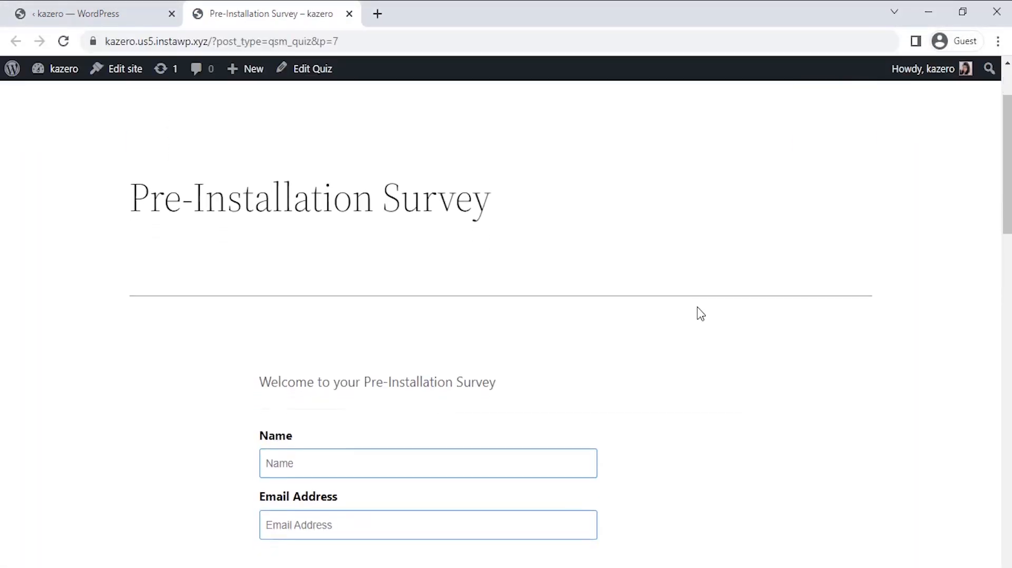
scroll(700, 314, down, 2)
scroll(700, 314, down, 4)
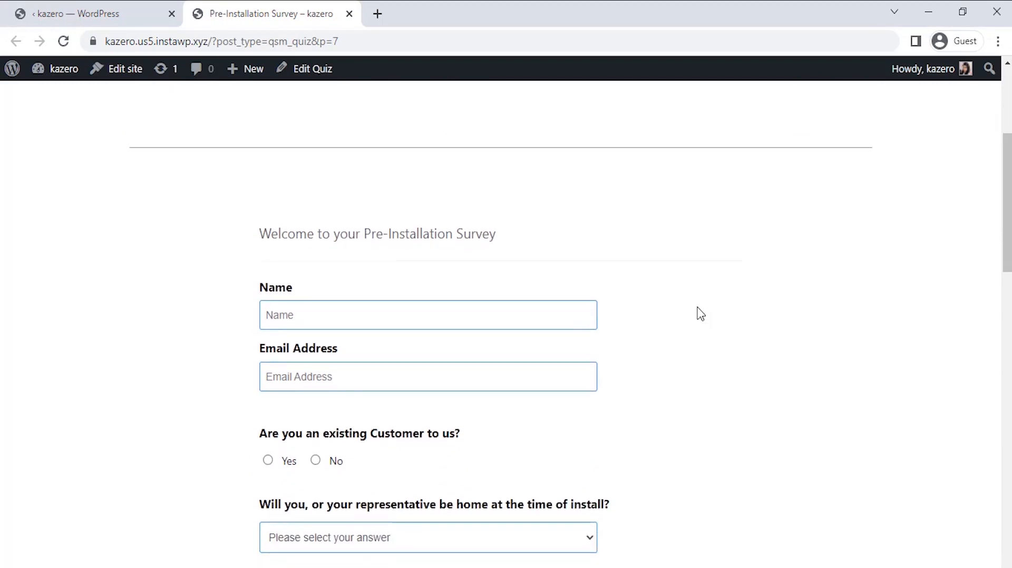
scroll(700, 313, down, 3)
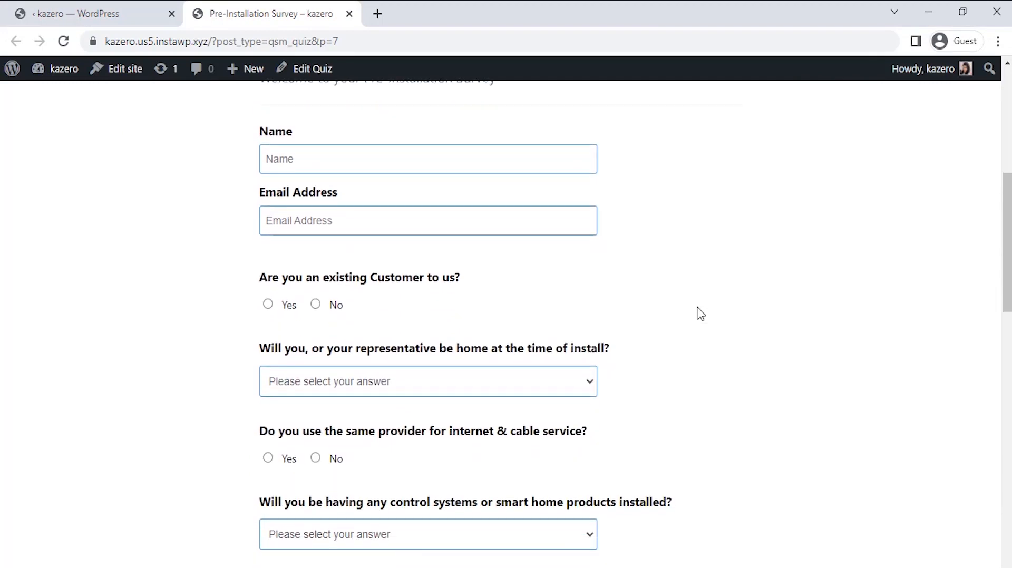
scroll(700, 314, down, 1)
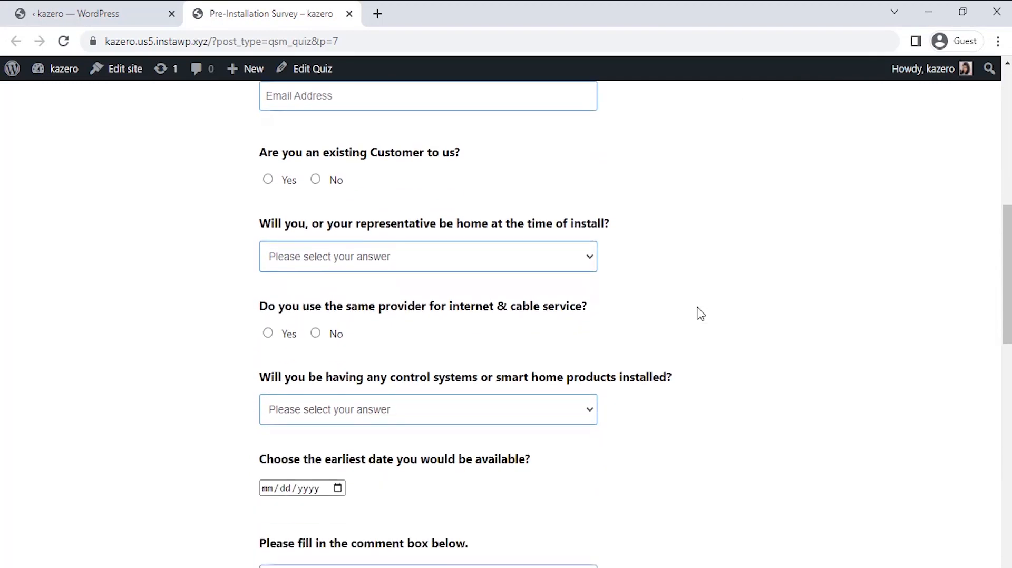
- Check the answer options of the two drop-down questions and the date question's calendar in the survey preview
click(591, 226)
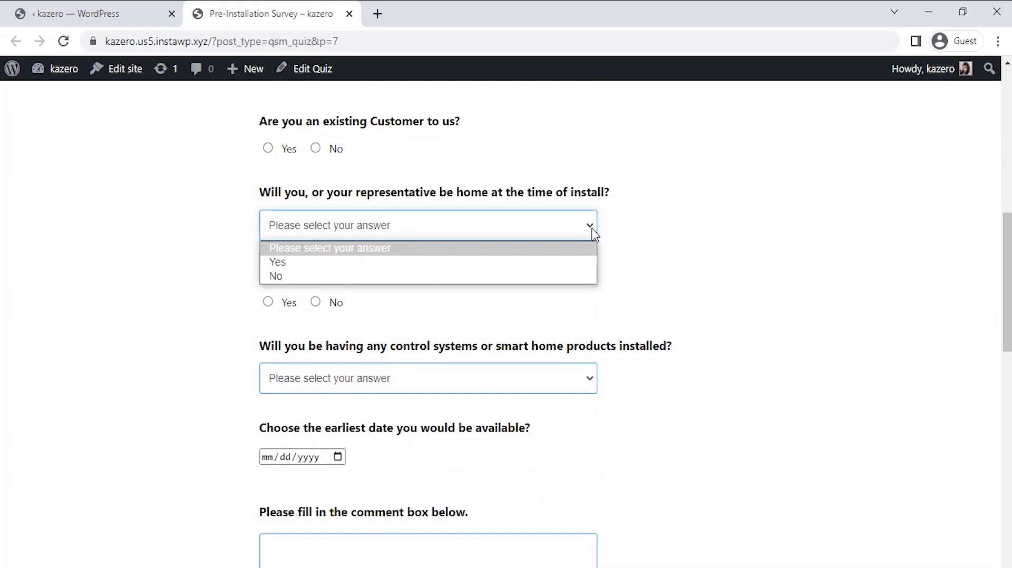
click(636, 293)
scroll(638, 294, down, 1)
scroll(637, 294, down, 1)
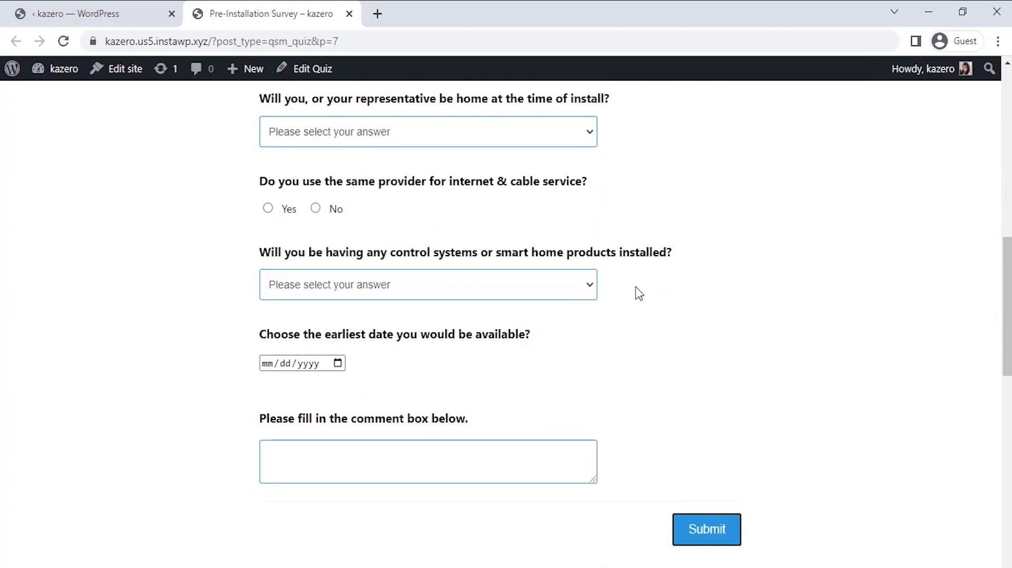
click(572, 294)
click(570, 295)
click(309, 363)
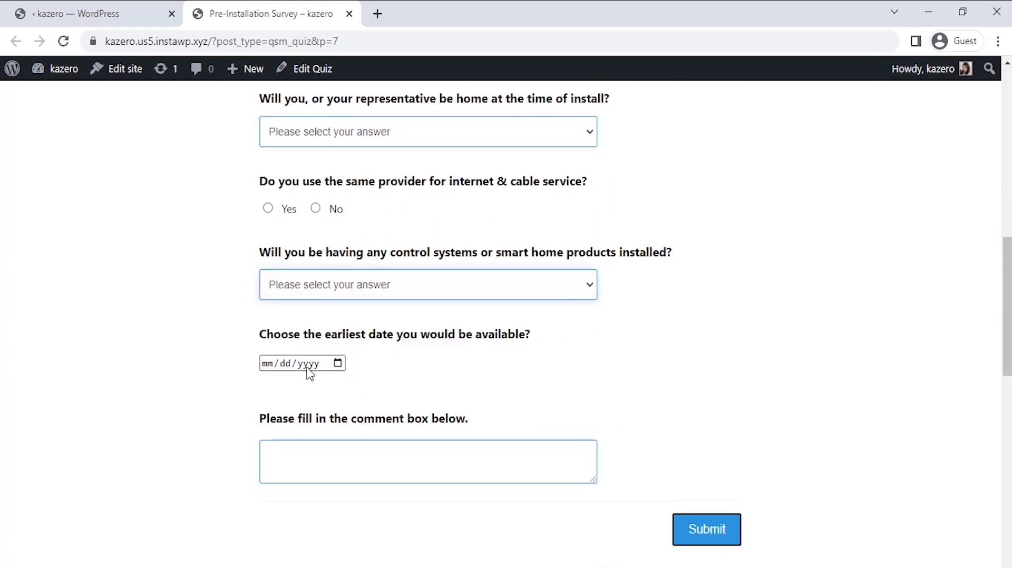
click(338, 363)
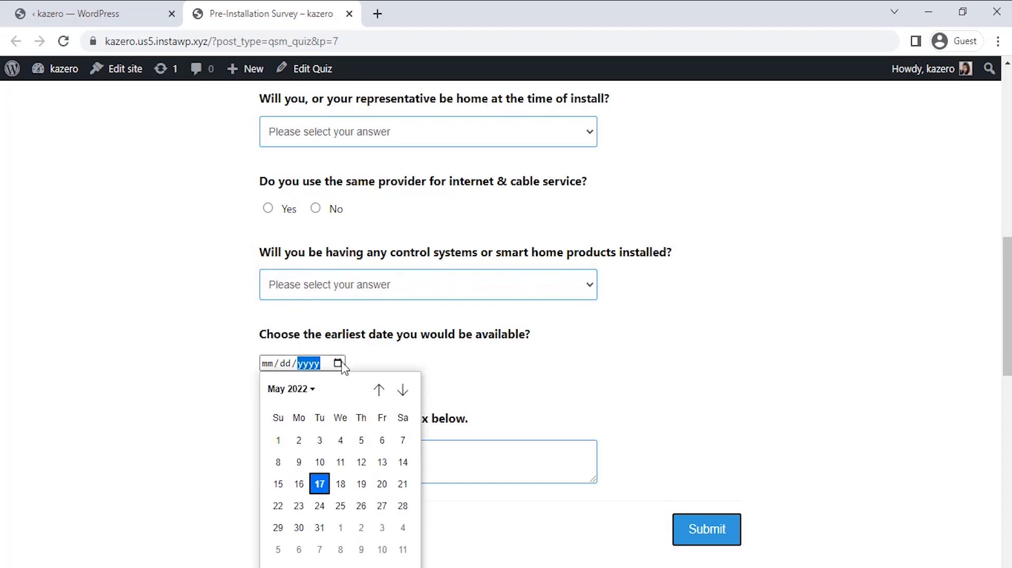
click(502, 376)
scroll(596, 378, up, 9)
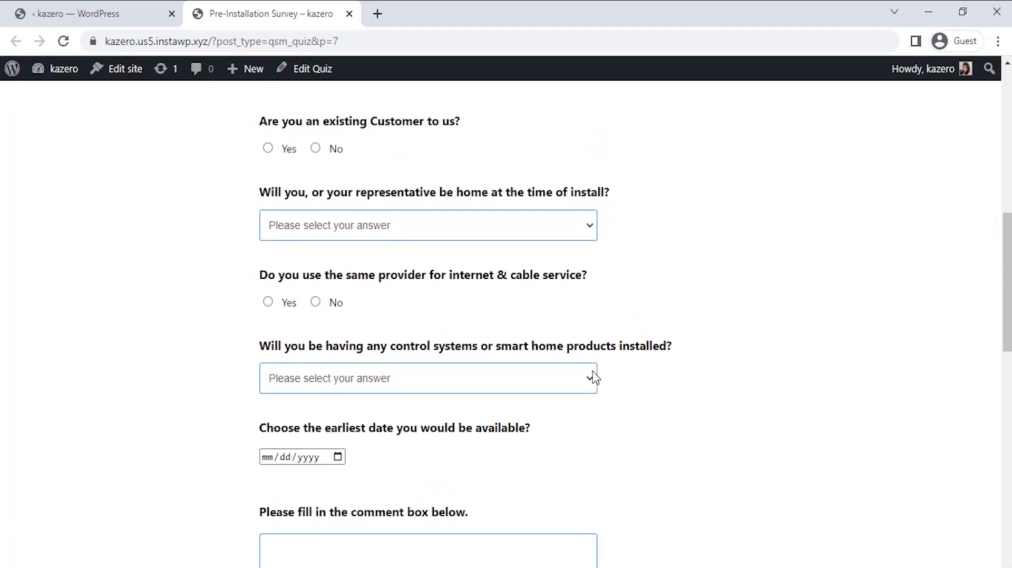
scroll(595, 378, up, 3)
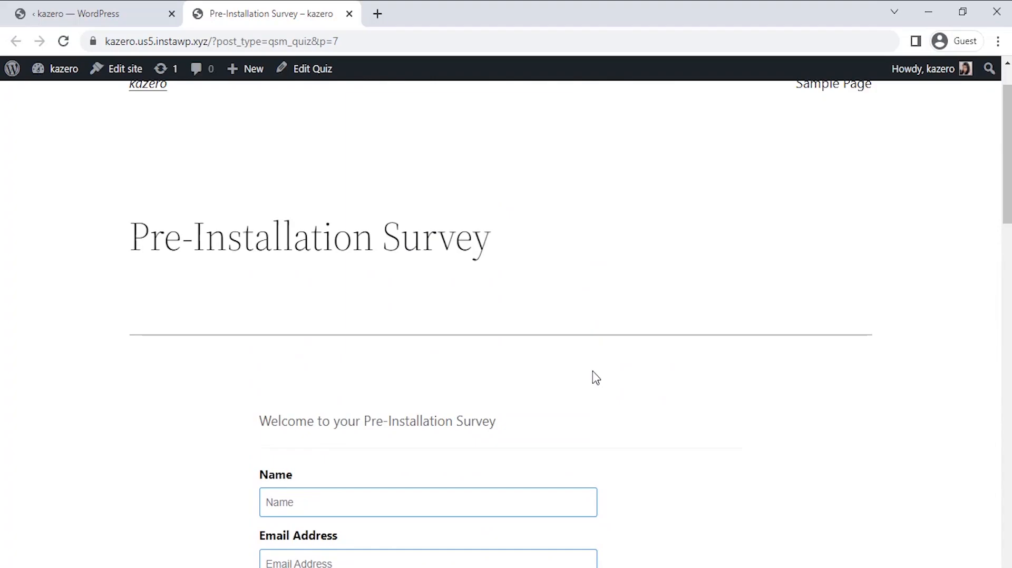